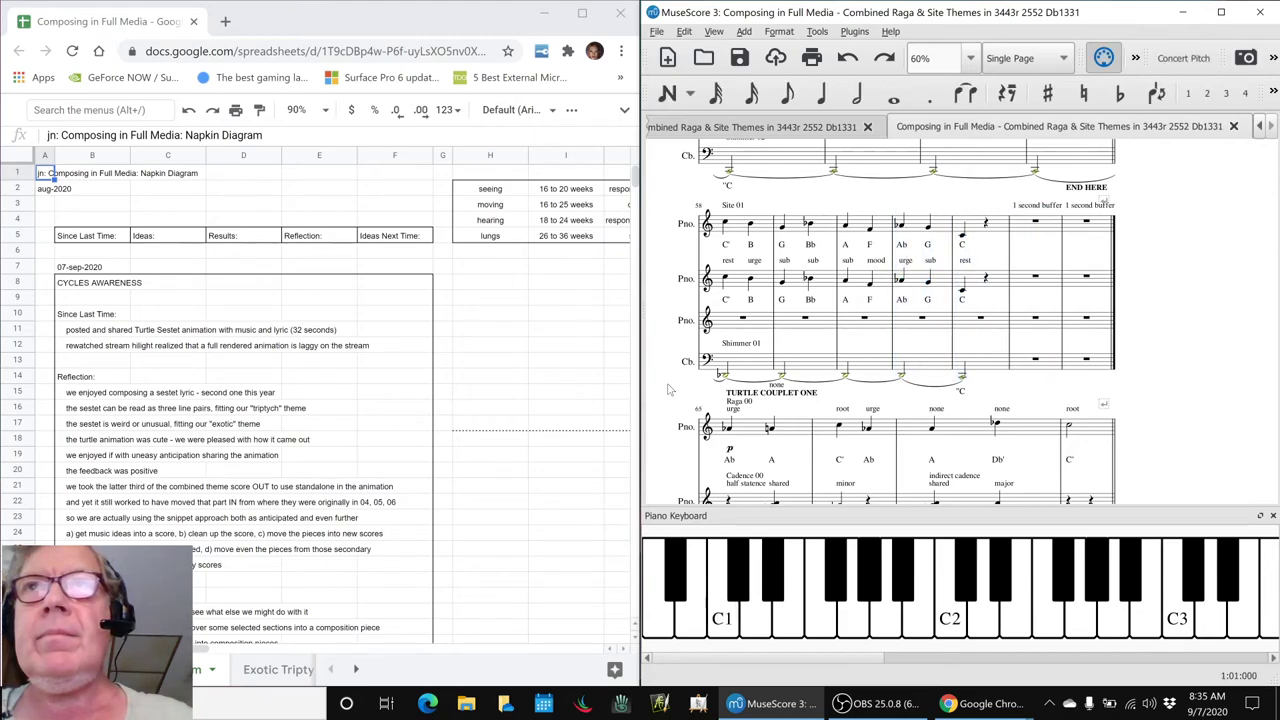
Step: Return to the start of the score, then bring up the OBS 'CYCLES AWARENESS' stream window
{"action": "key", "text": "ctrl+Home"}
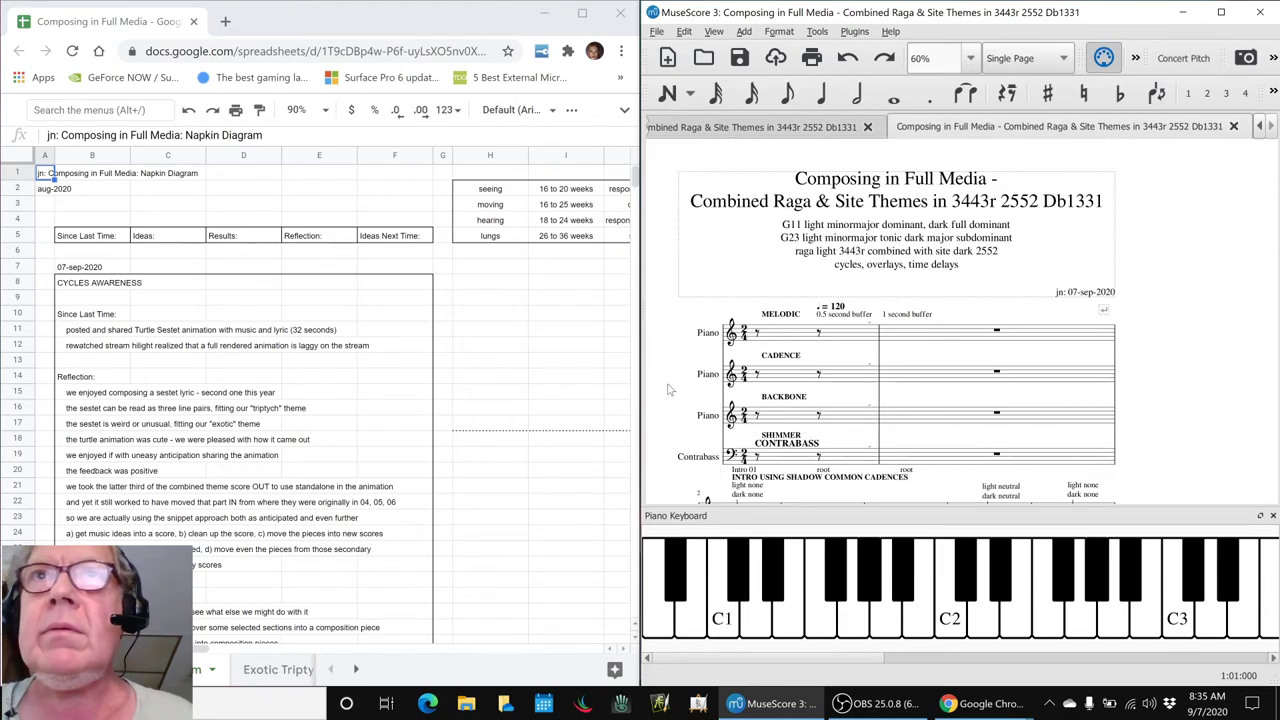
{"action": "key", "text": "ctrl+Home"}
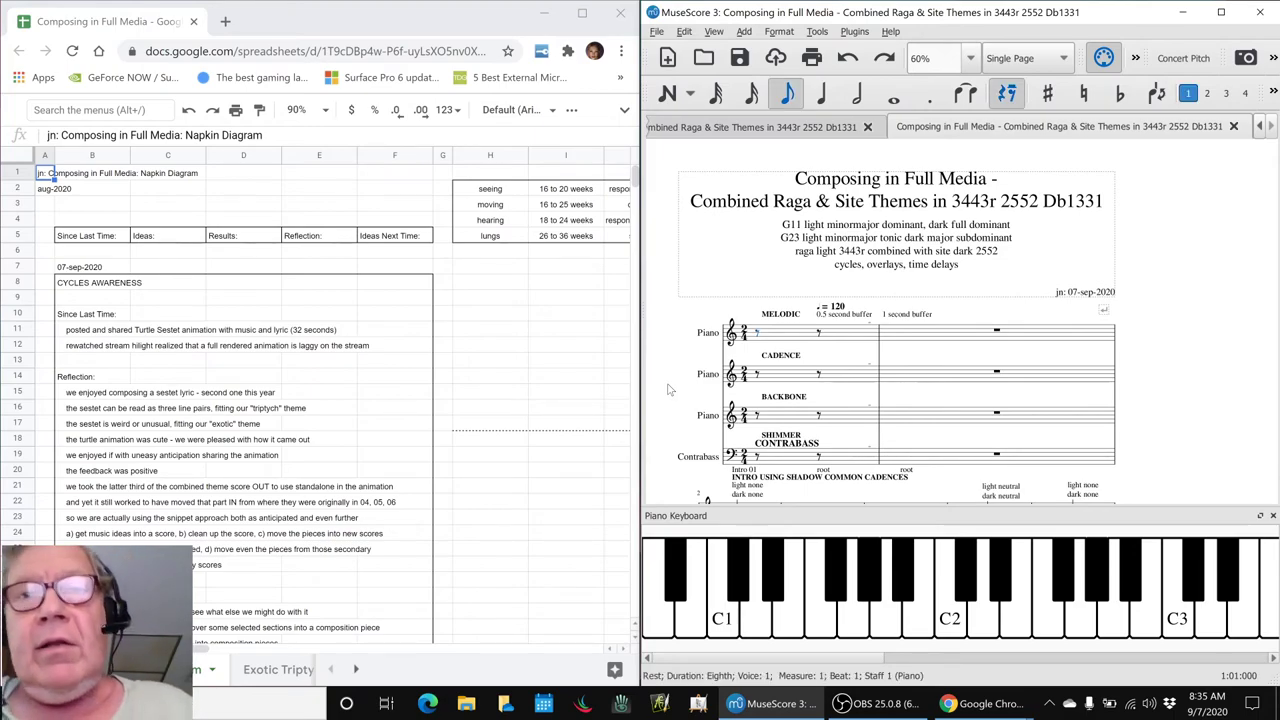
{"action": "key", "text": "alt+Tab"}
{"action": "key", "text": "Tab"}
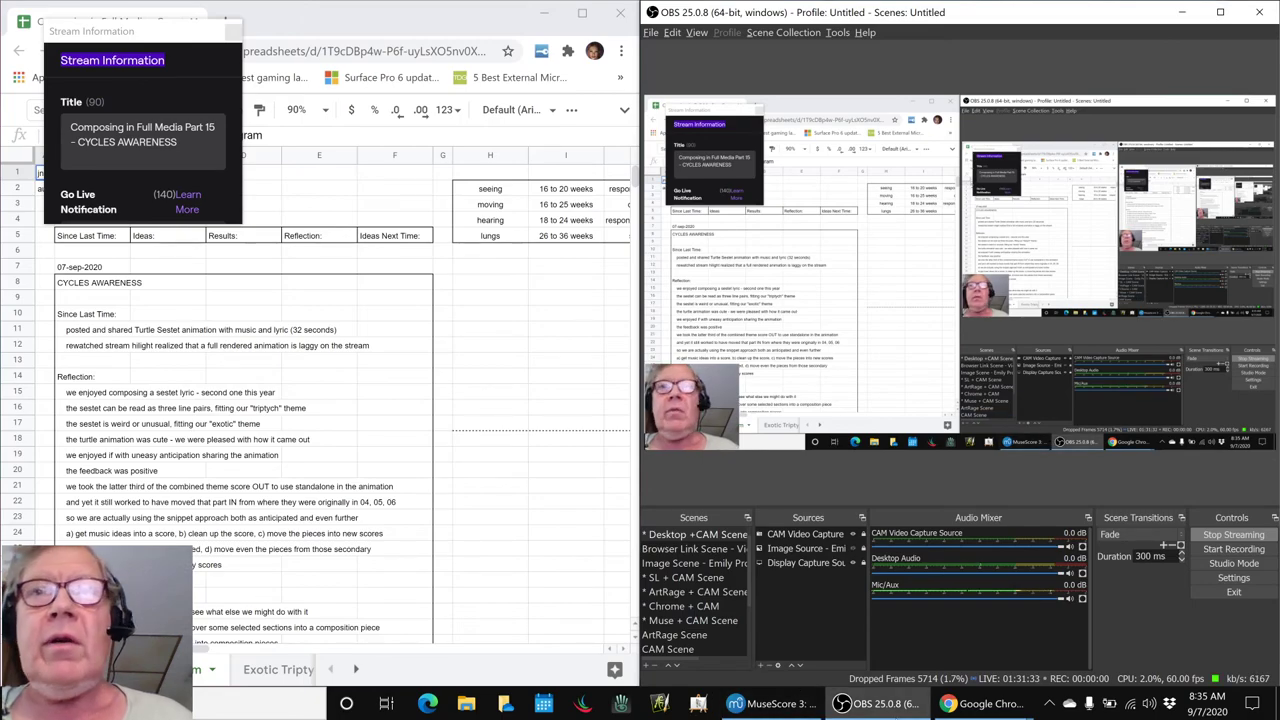
Step: Minimize OBS and review the idea in cell B29 and the result in cell B34
{"action": "left_click", "coordinate": [897, 712]}
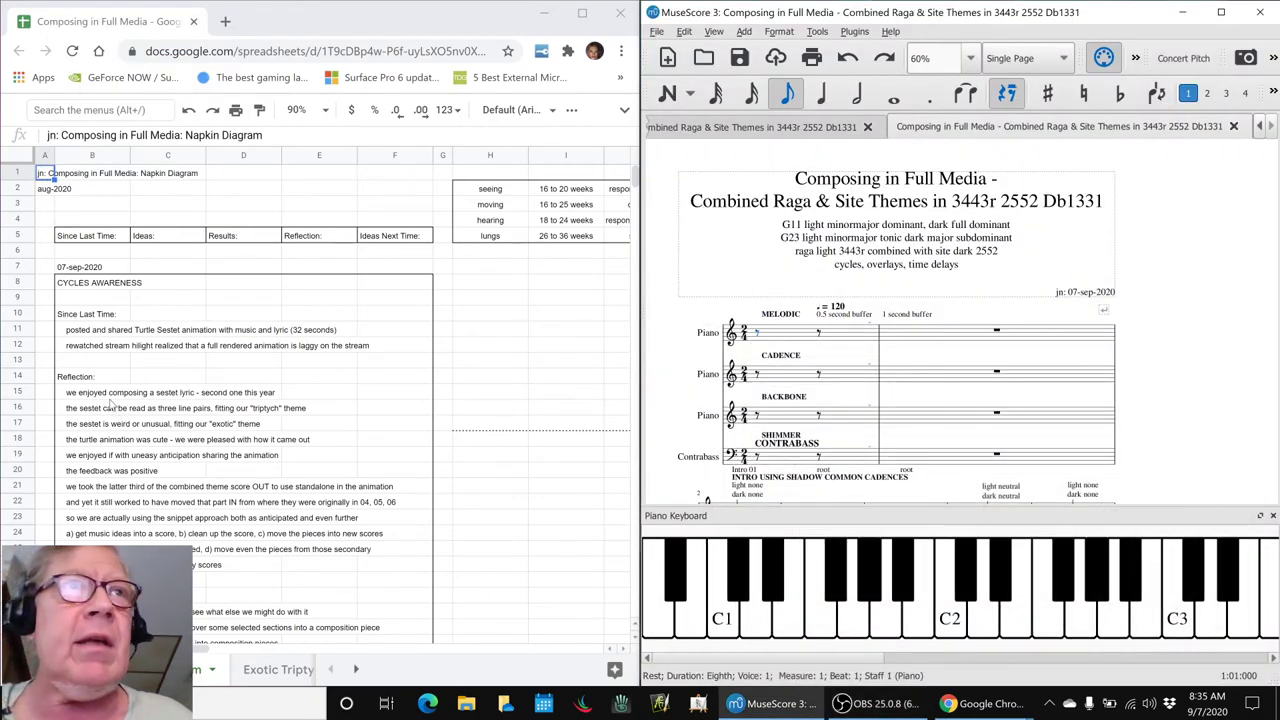
{"action": "scroll", "coordinate": [107, 377], "scroll_direction": "down", "scroll_amount": 3}
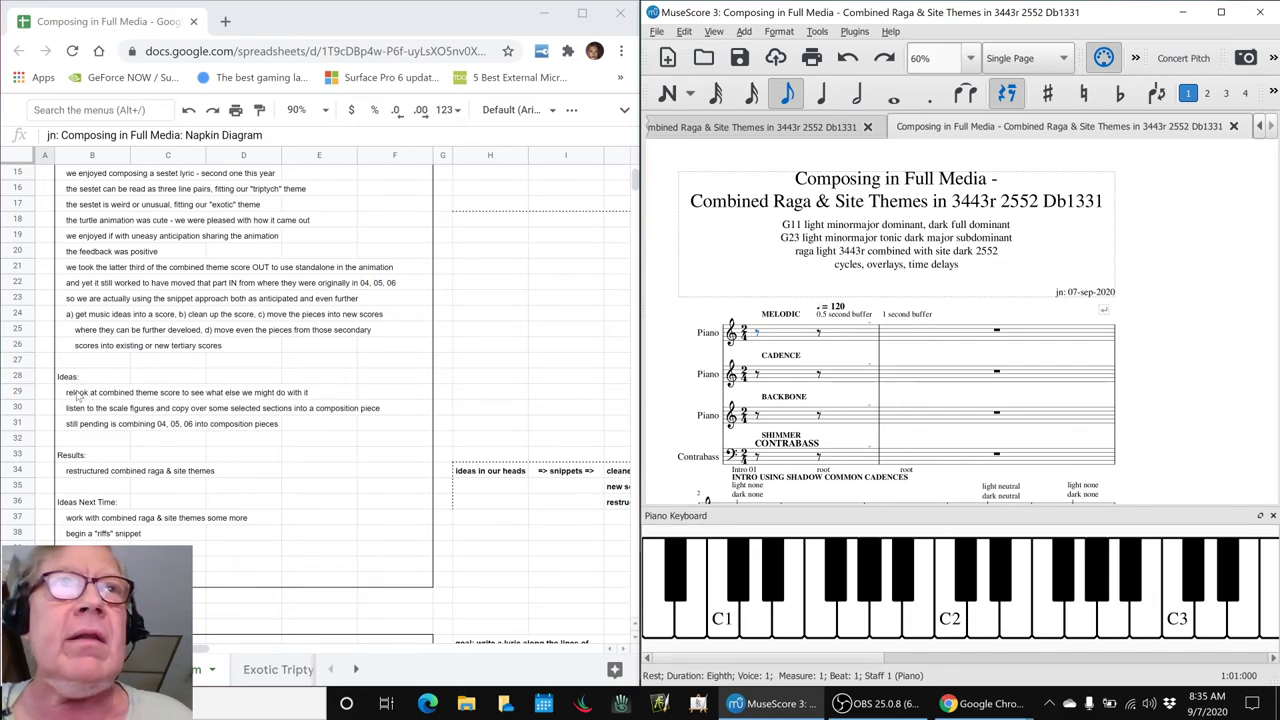
{"action": "left_click", "coordinate": [76, 395]}
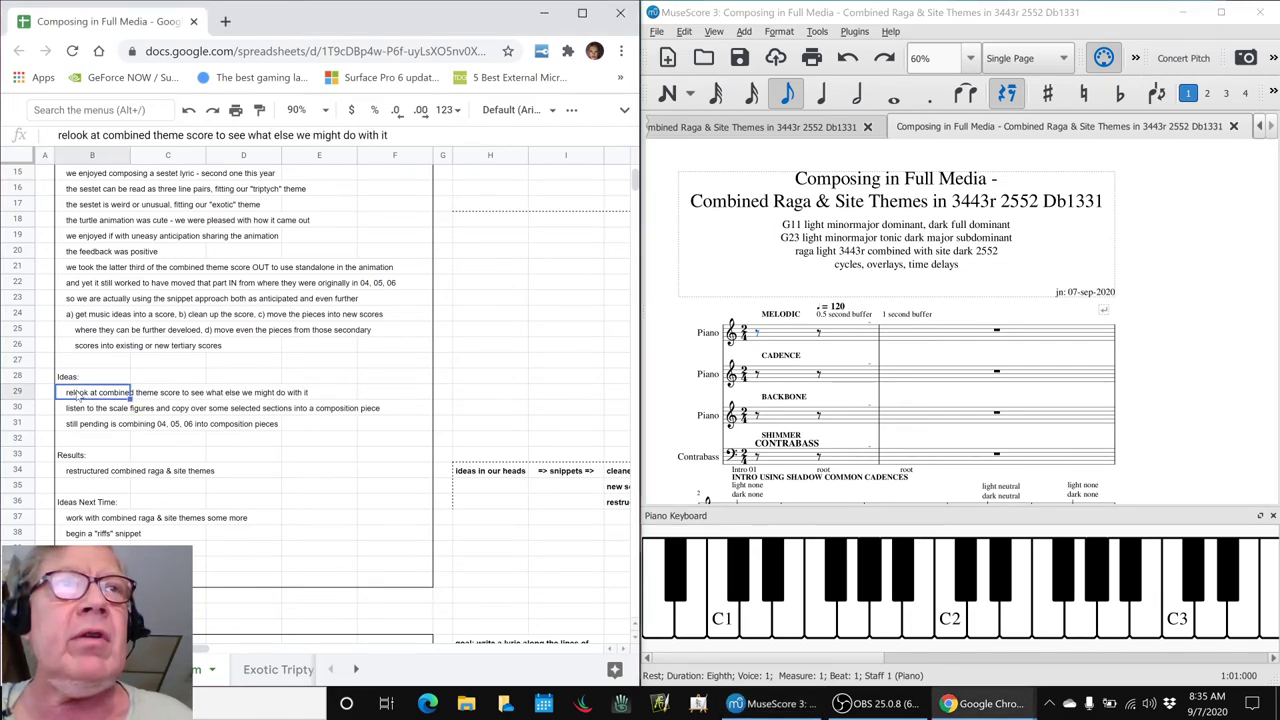
{"action": "scroll", "coordinate": [77, 396], "scroll_direction": "down", "scroll_amount": 3}
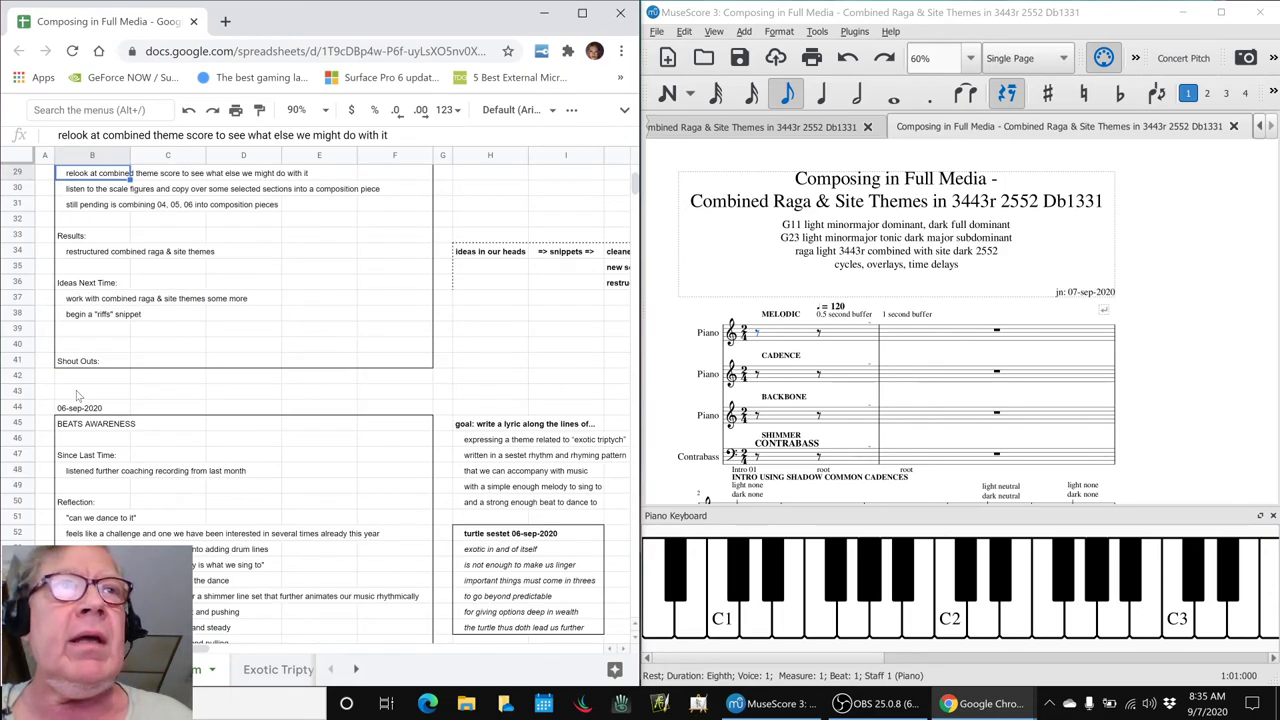
{"action": "left_click", "coordinate": [89, 256]}
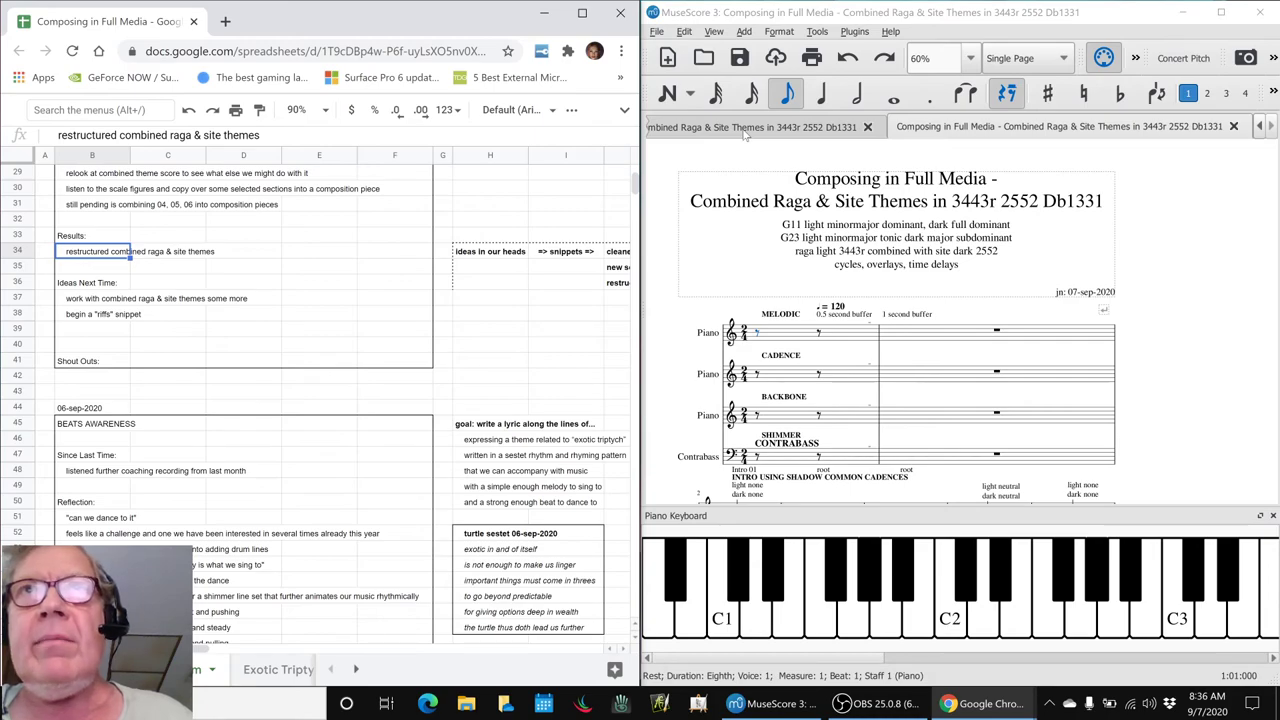
{"action": "scroll", "coordinate": [1012, 358], "scroll_direction": "down", "scroll_amount": 8}
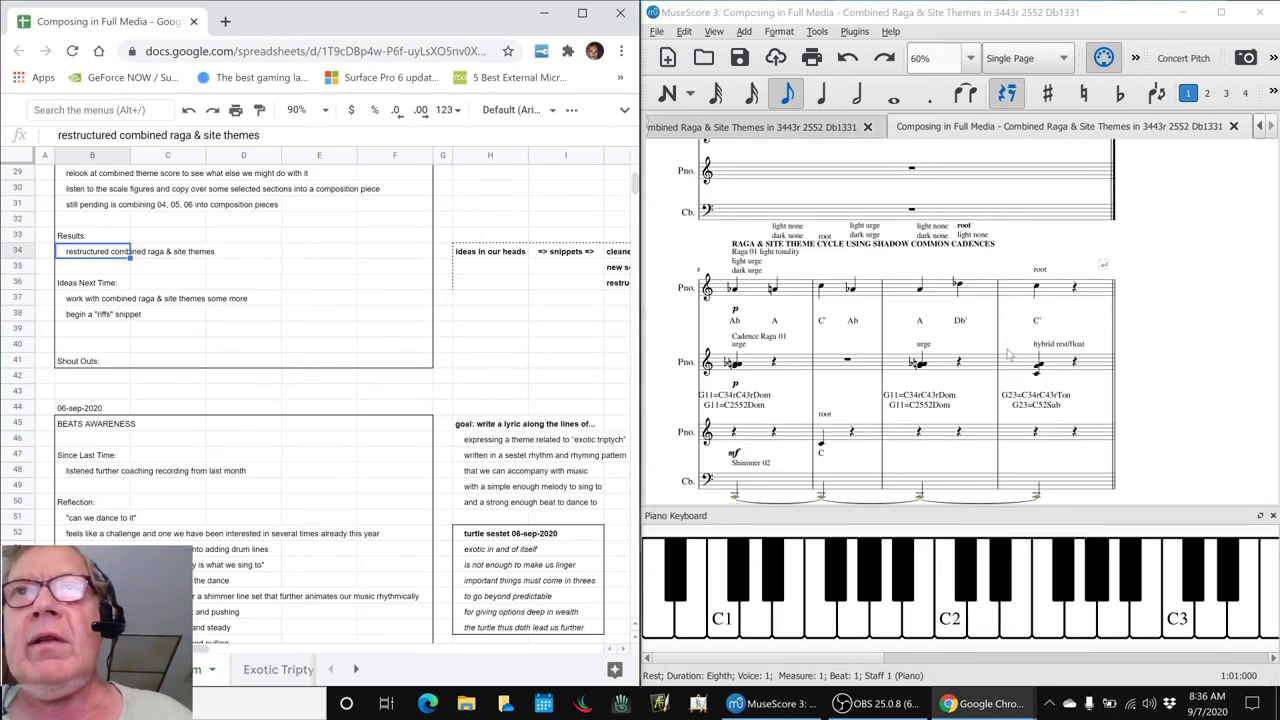
{"action": "scroll", "coordinate": [1010, 355], "scroll_direction": "down", "scroll_amount": 10}
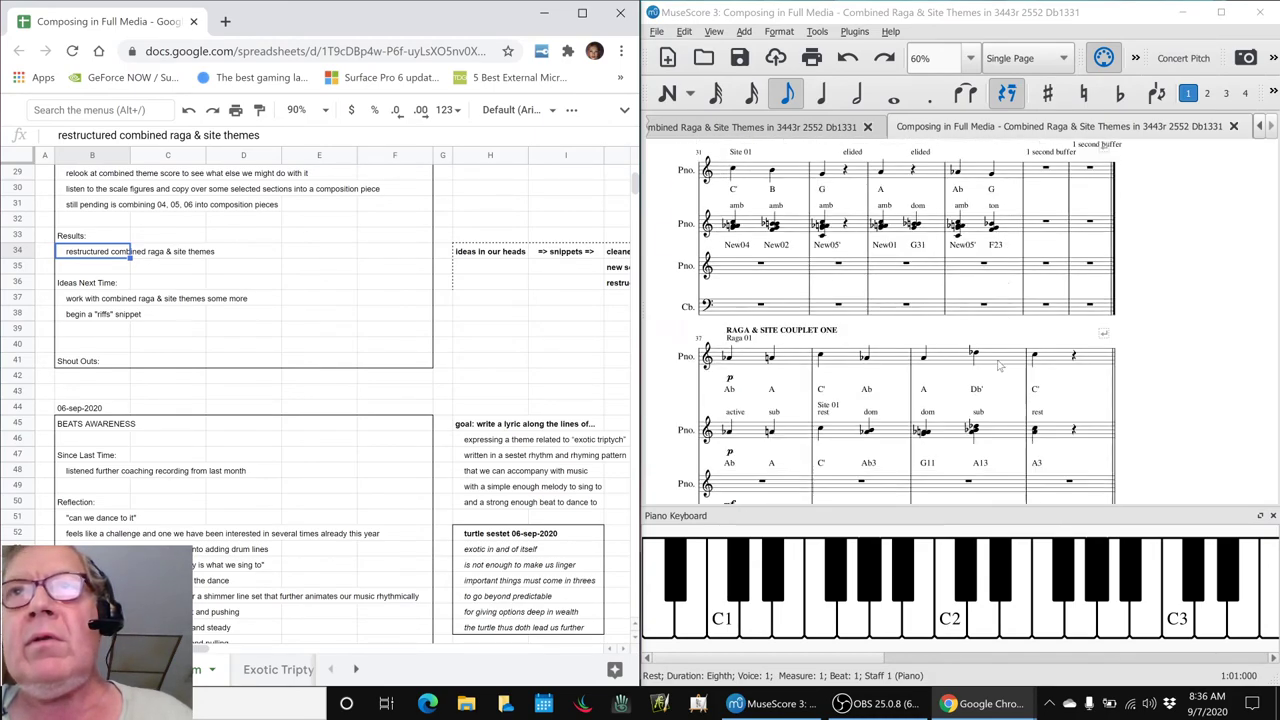
{"action": "scroll", "coordinate": [985, 388], "scroll_direction": "down", "scroll_amount": 10}
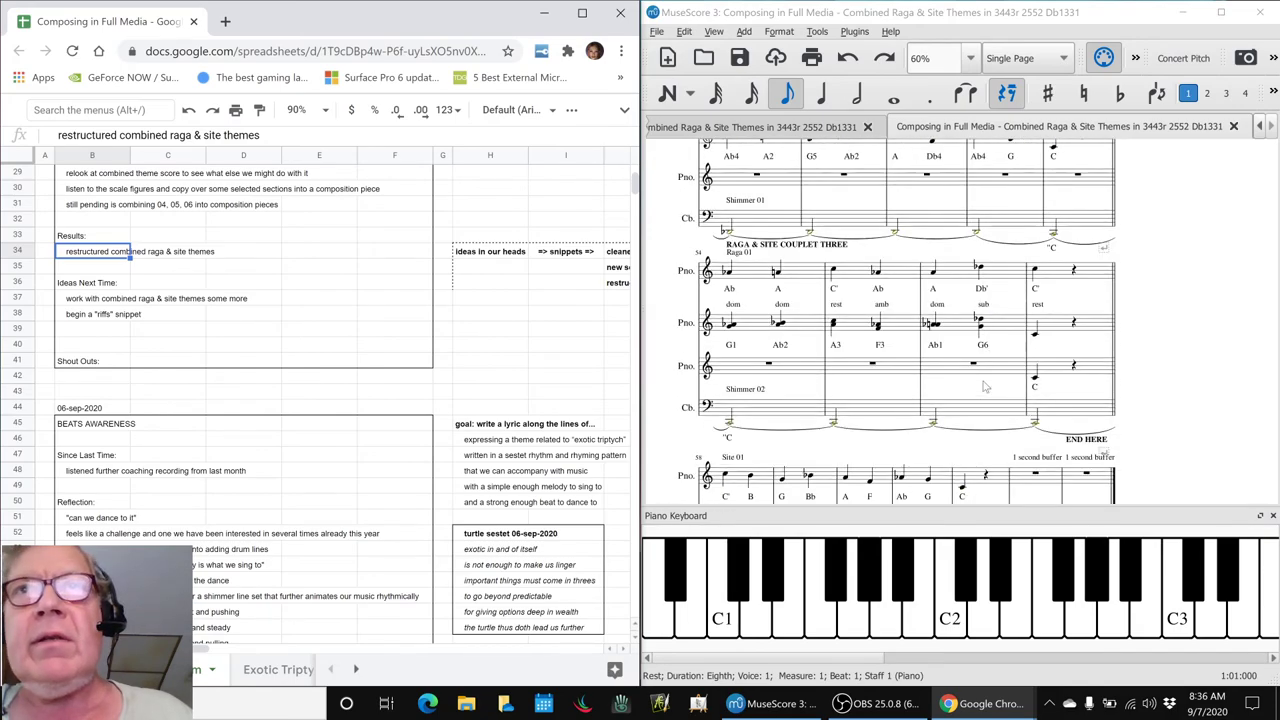
{"action": "scroll", "coordinate": [985, 388], "scroll_direction": "down", "scroll_amount": 5}
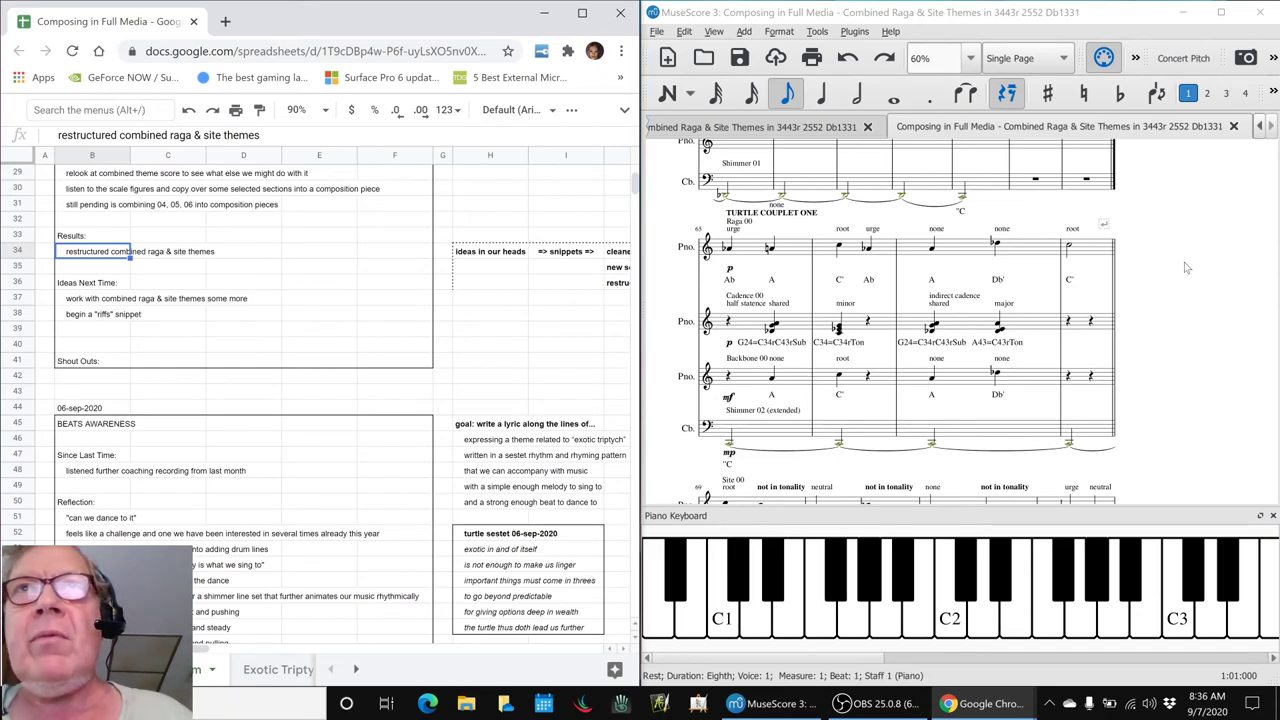
{"action": "key", "text": "alt+Tab"}
{"action": "key", "text": "alt+Tab"}
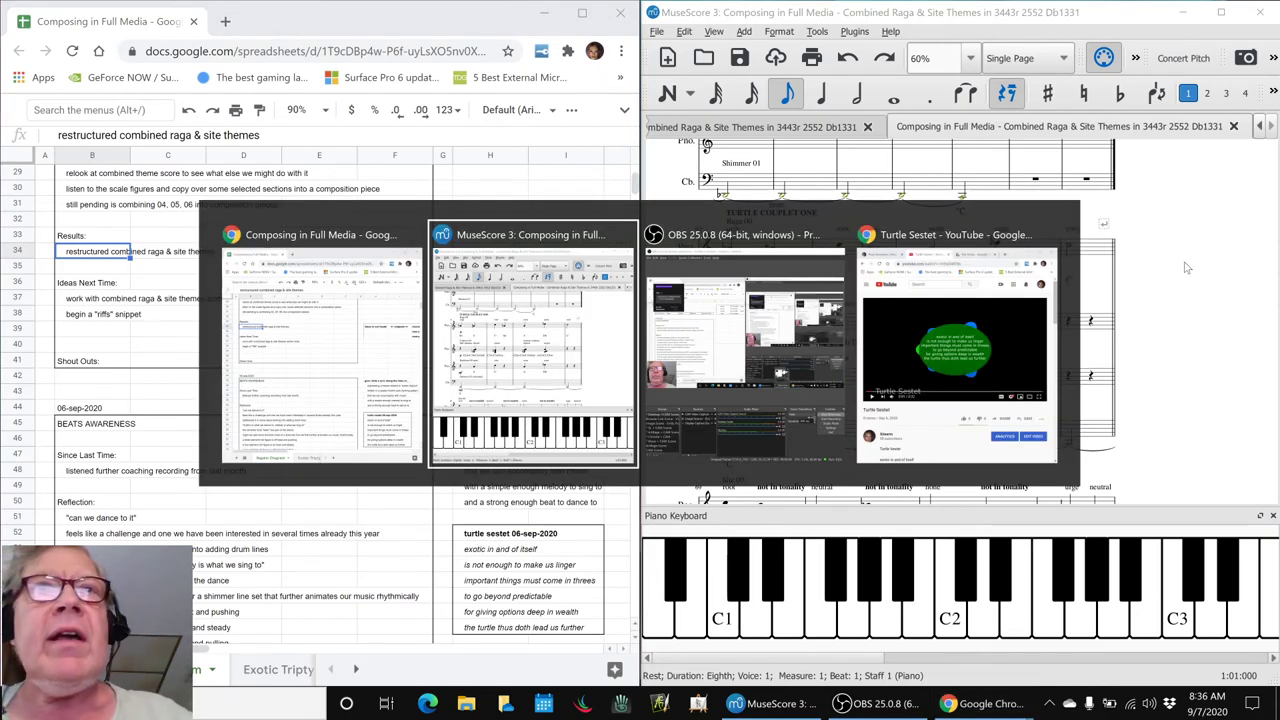
{"action": "key", "text": "alt+Tab"}
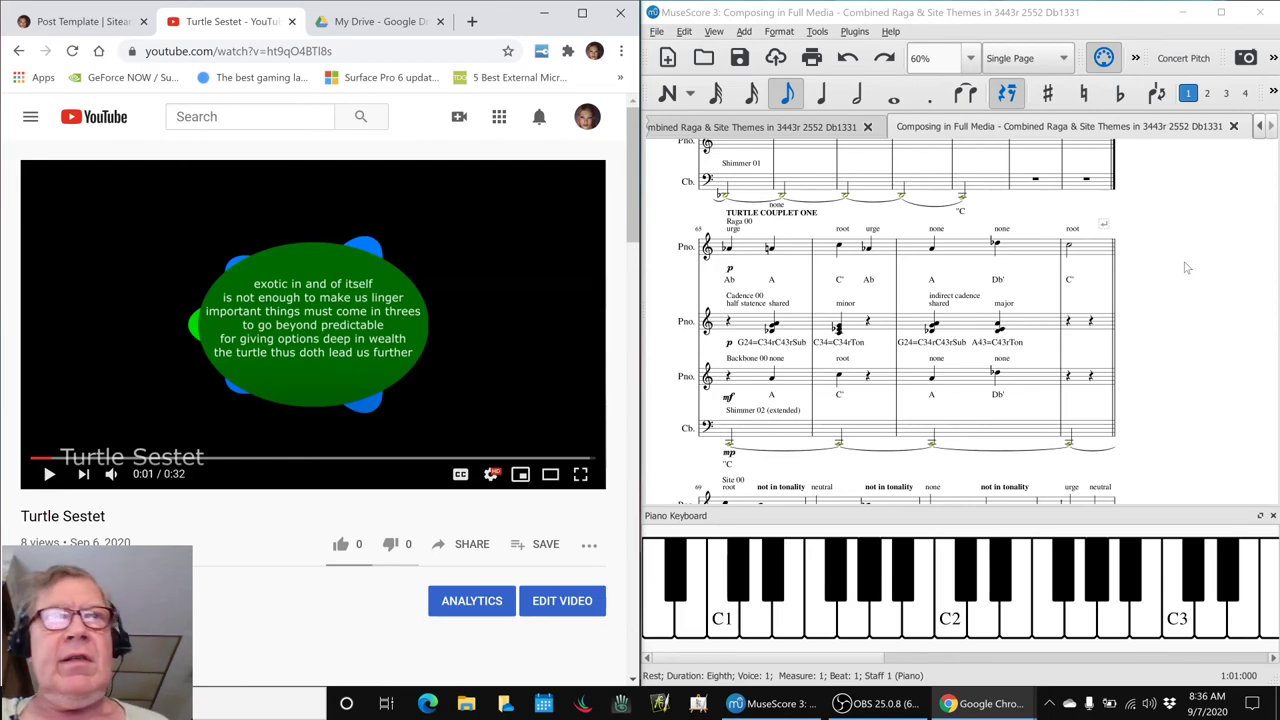
{"action": "key", "text": "alt+Tab"}
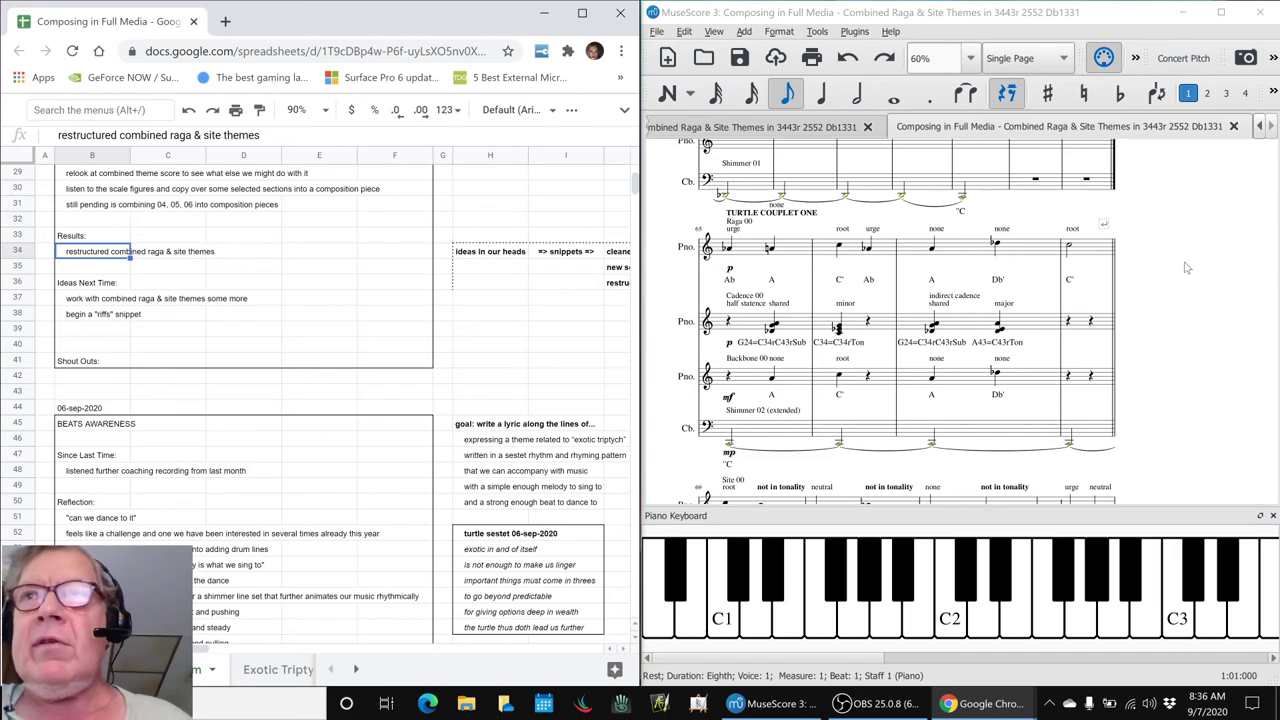
Step: Hide the on-screen piano, clear the selection, and jump to the top of the score
{"action": "left_click", "coordinate": [1273, 516]}
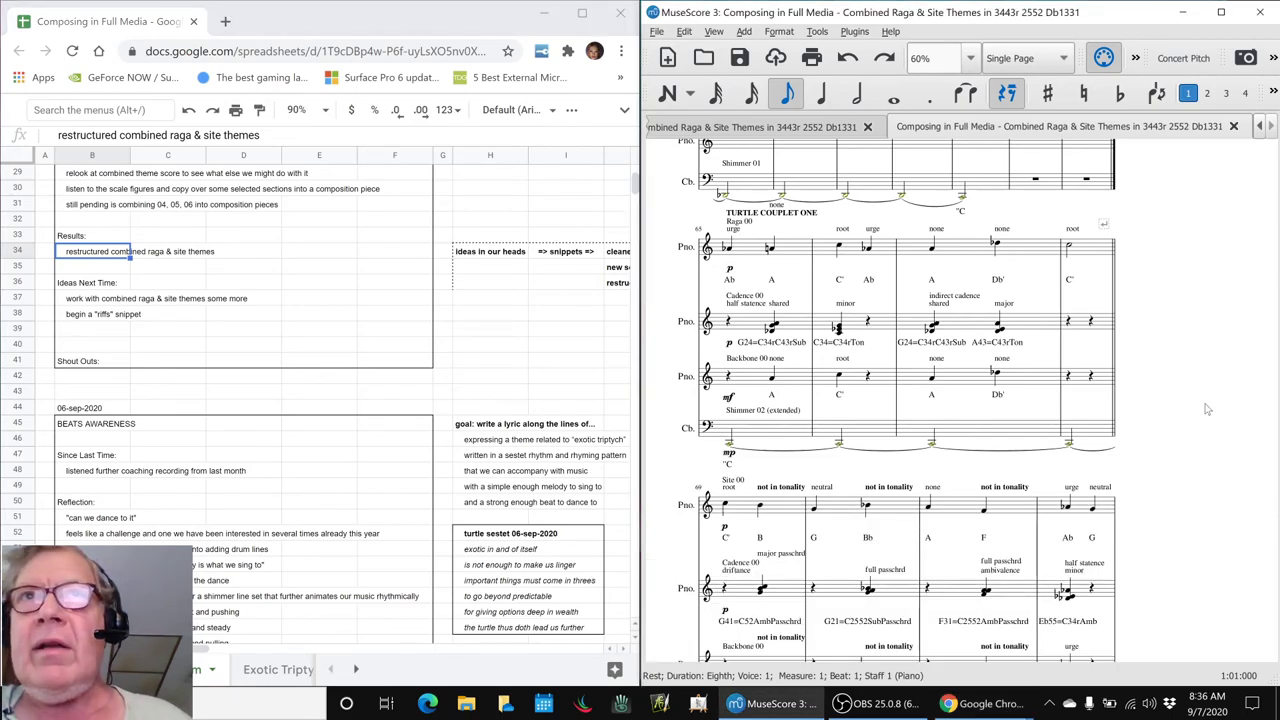
{"action": "left_click", "coordinate": [1232, 383]}
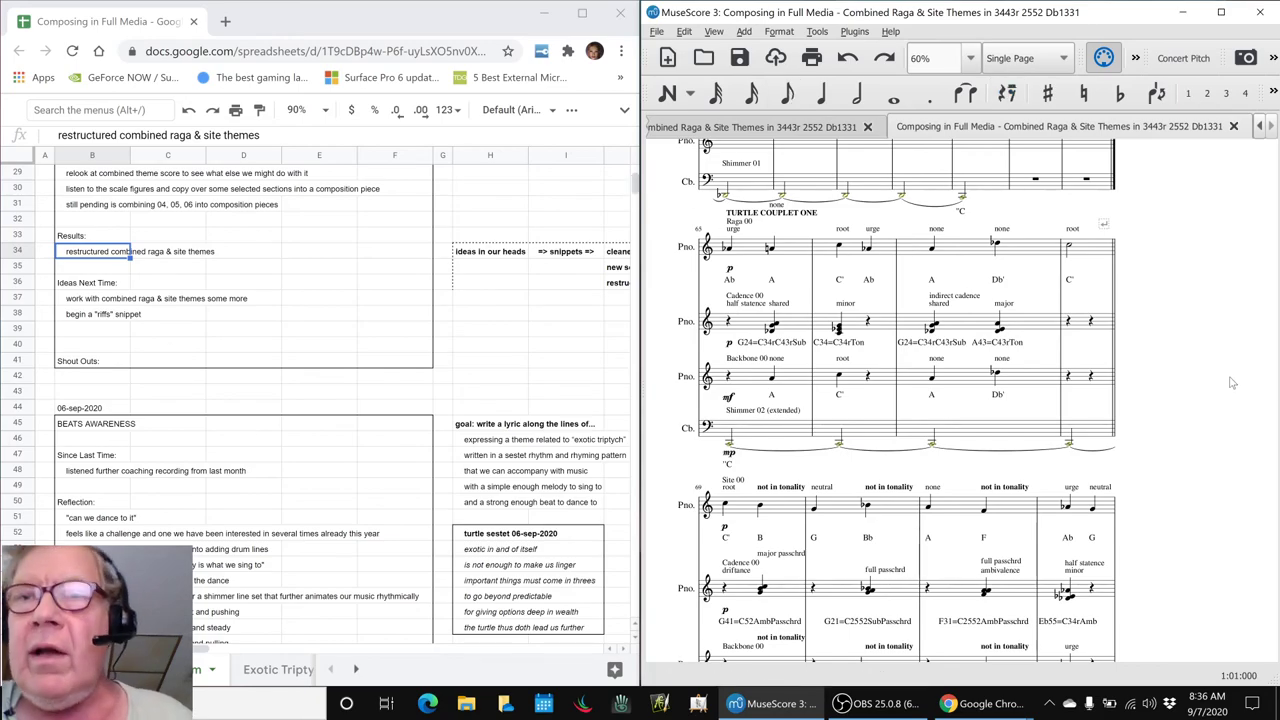
{"action": "key", "text": "ctrl+Home"}
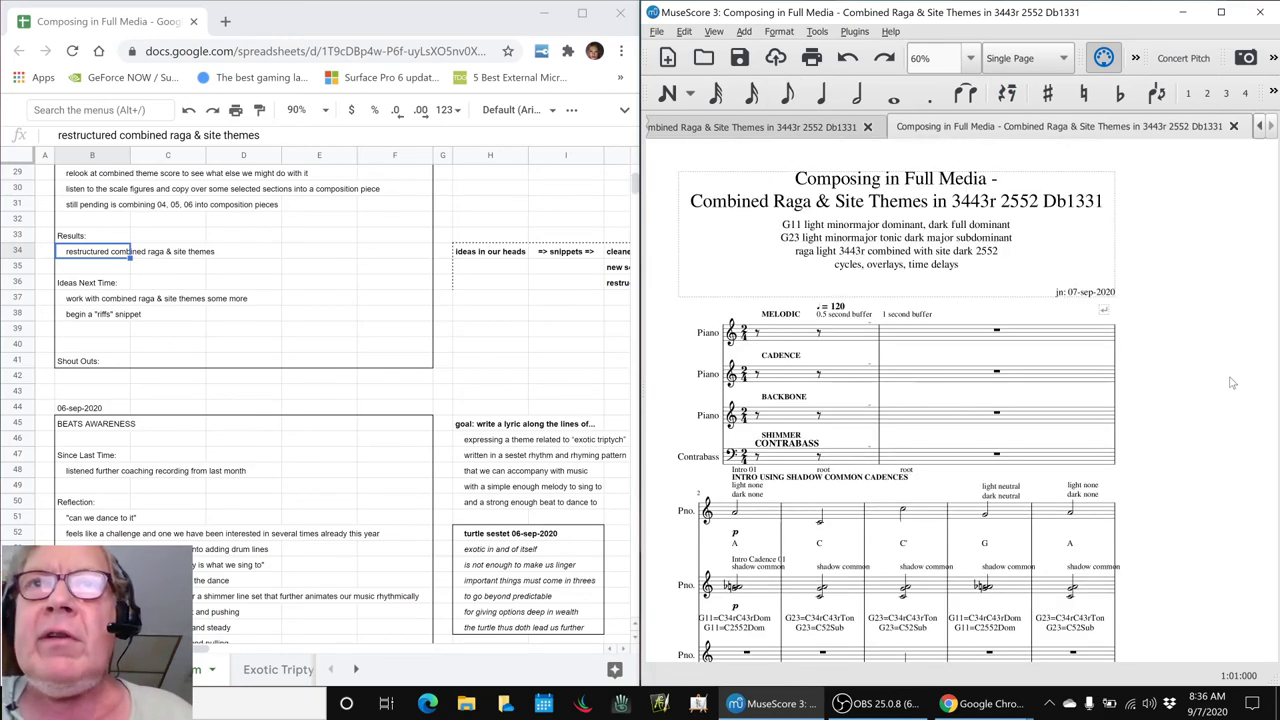
Step: Select then deselect measure 1 of the MELODIC staff and start playback from the beginning
{"action": "scroll", "coordinate": [1232, 383], "scroll_direction": "down", "scroll_amount": 8}
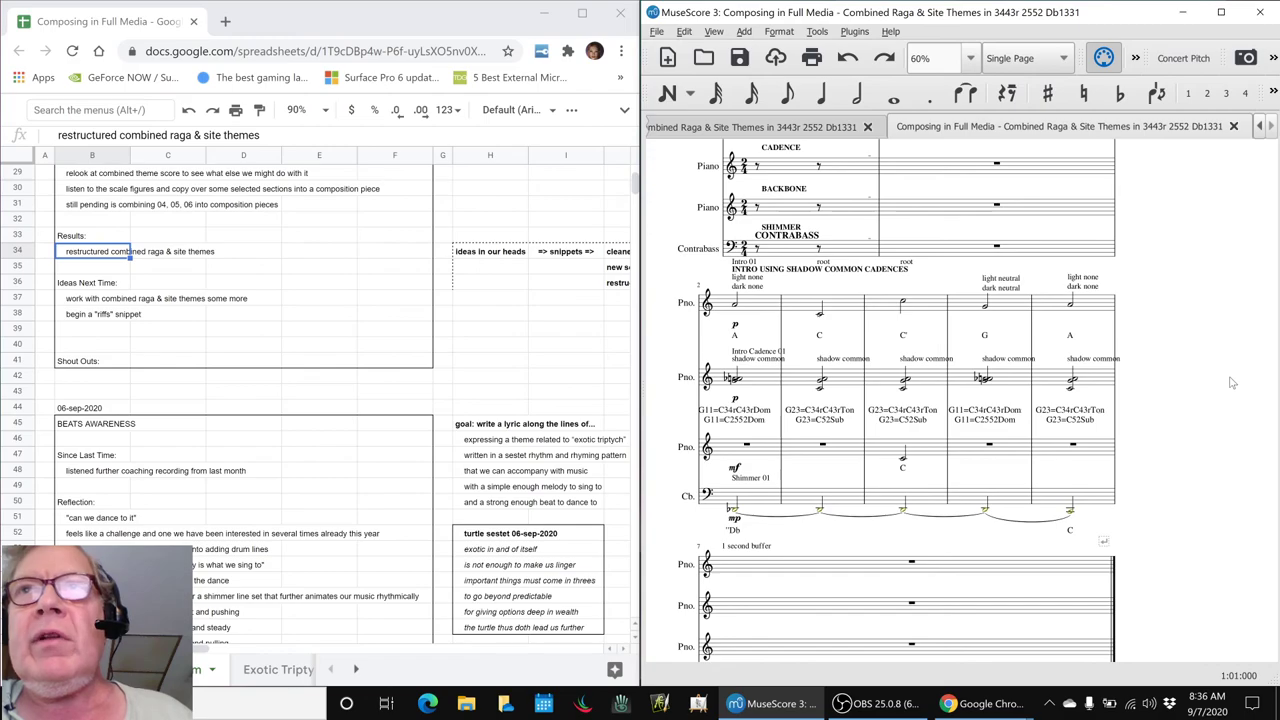
{"action": "scroll", "coordinate": [1232, 383], "scroll_direction": "down", "scroll_amount": 4}
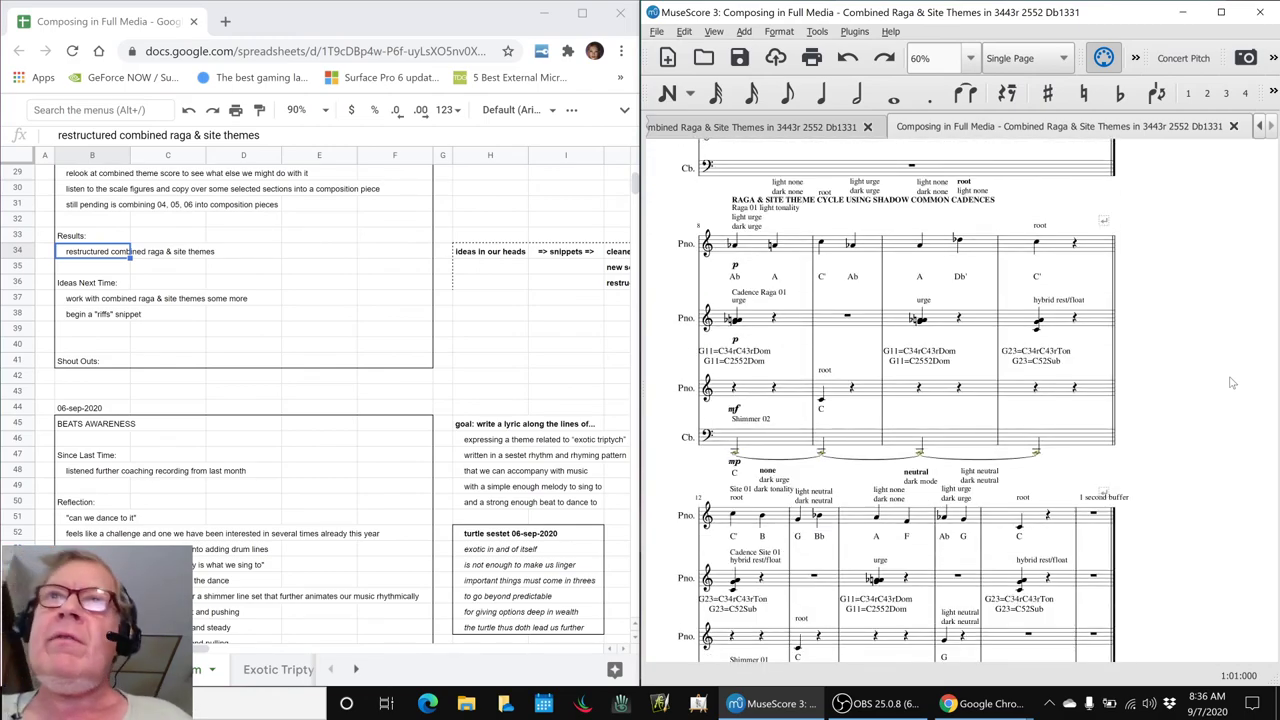
{"action": "scroll", "coordinate": [1232, 383], "scroll_direction": "down", "scroll_amount": 3}
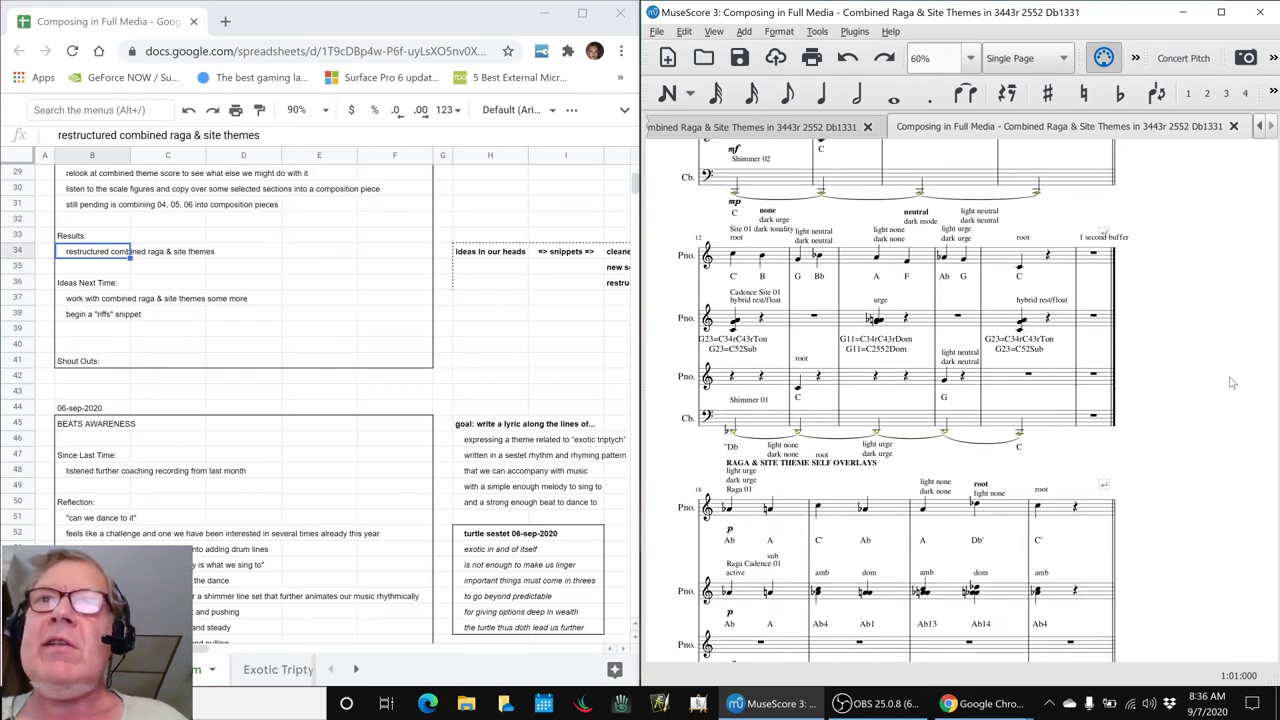
{"action": "scroll", "coordinate": [1232, 383], "scroll_direction": "up", "scroll_amount": 12}
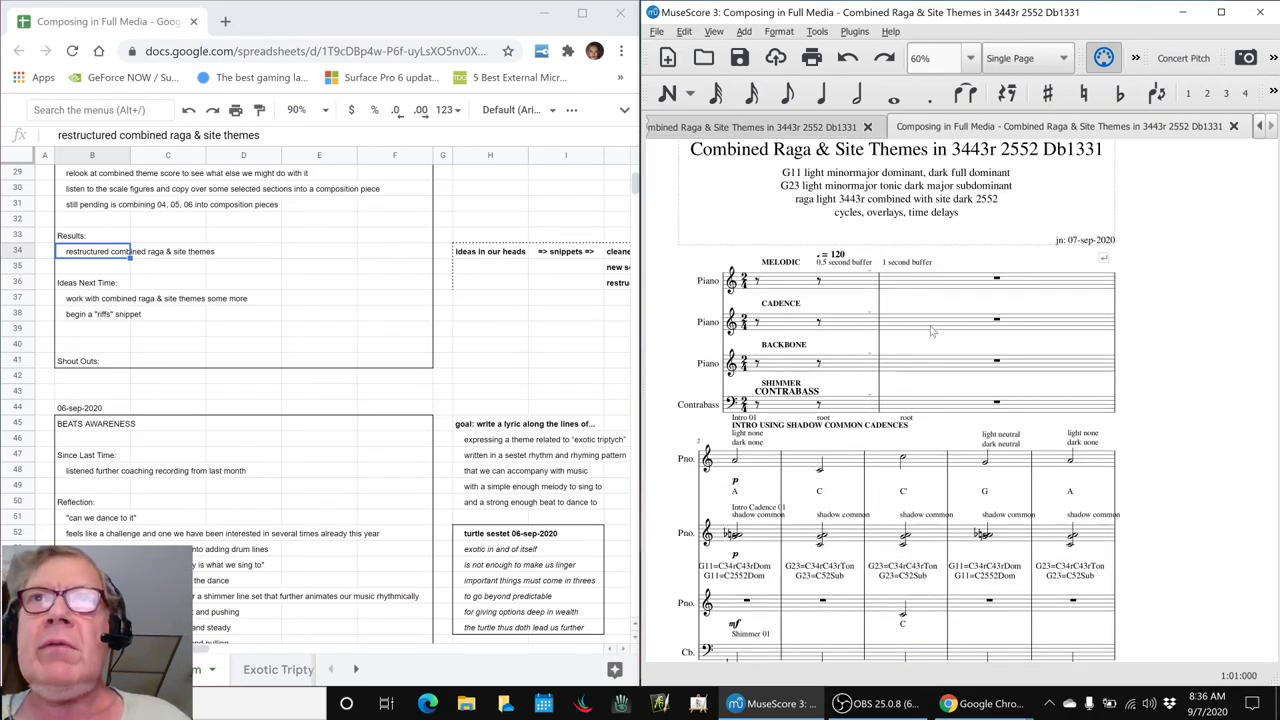
{"action": "left_click", "coordinate": [832, 281]}
{"action": "left_click", "coordinate": [1210, 409]}
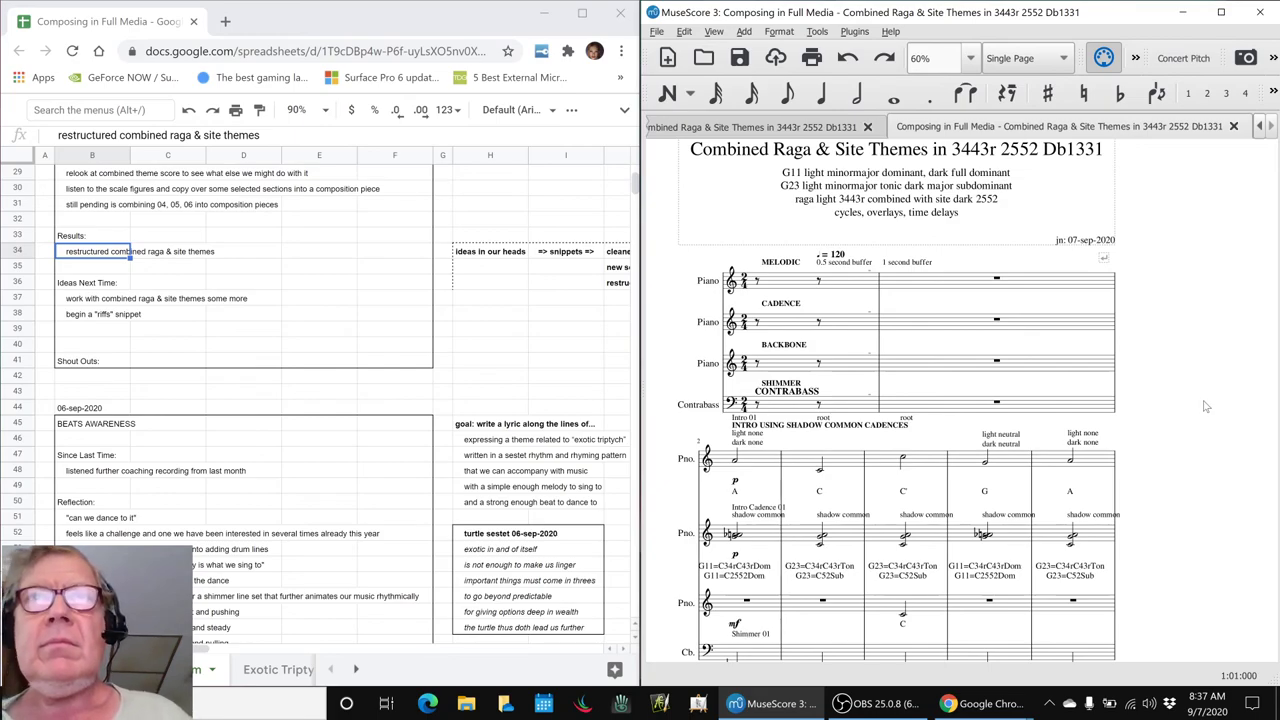
{"action": "key", "text": "space"}
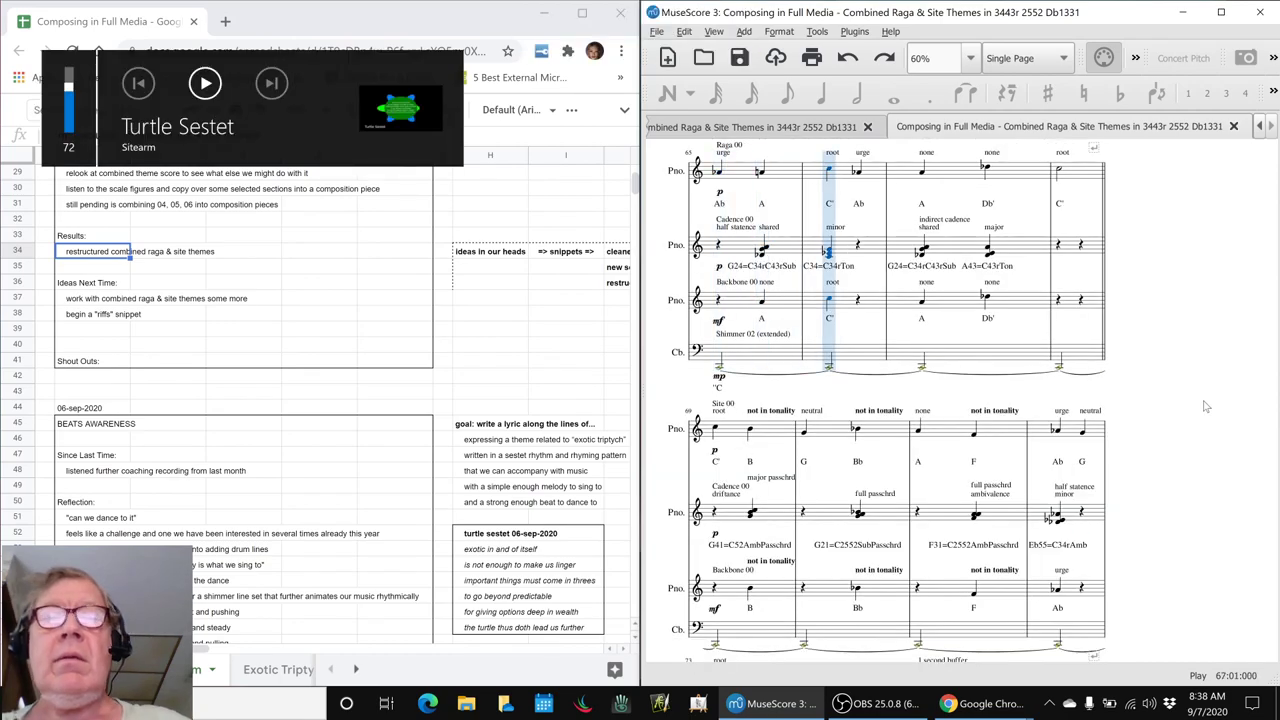
Step: Stop playback once the score reaches TURTLE COUPLET ONE around measure 65
{"action": "key", "text": "space"}
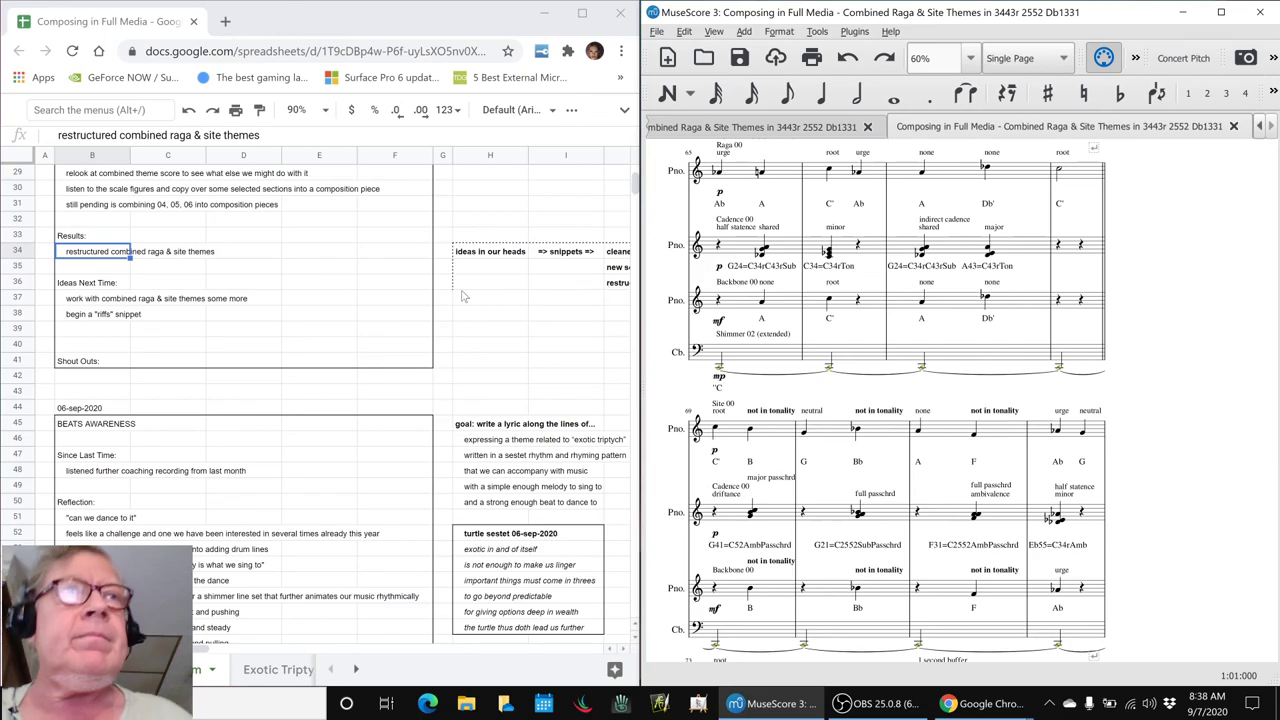
{"action": "left_click", "coordinate": [103, 300]}
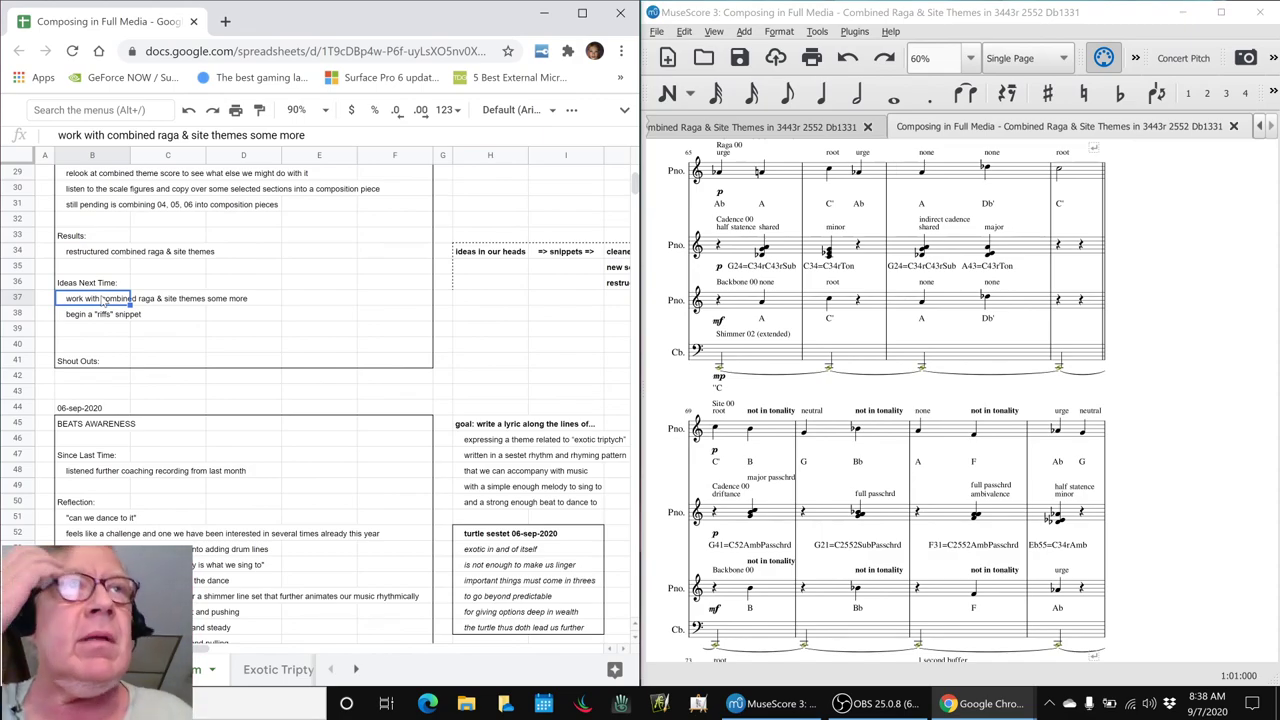
{"action": "left_click", "coordinate": [103, 316]}
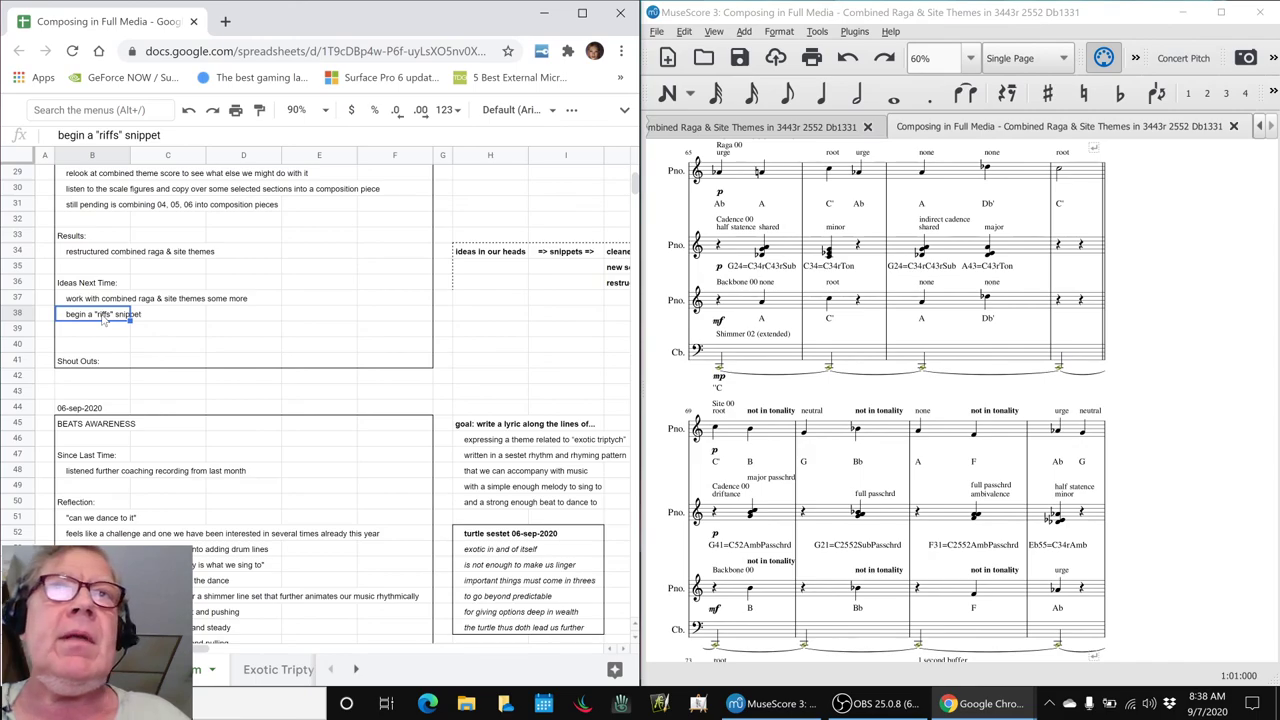
{"action": "left_click", "coordinate": [1164, 414]}
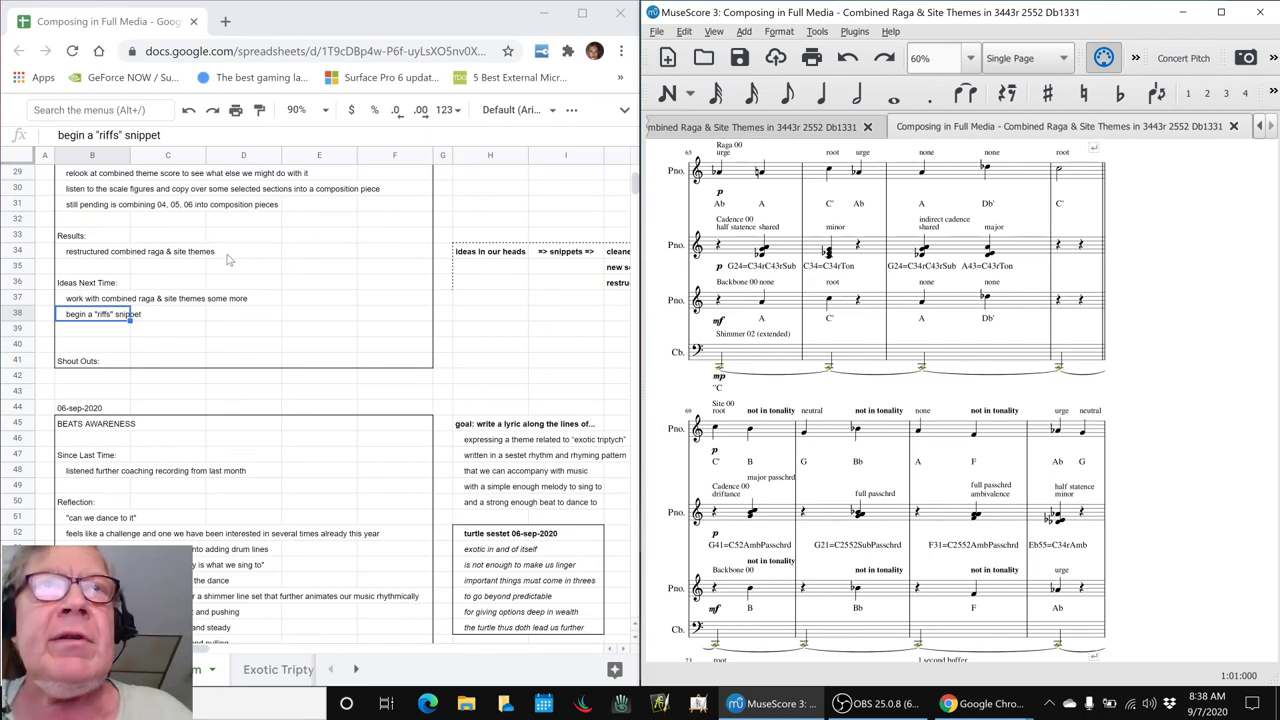
Step: Select H34:J36 and apply a dashed outer border around the block
{"action": "left_click_drag", "start_coordinate": [200, 648], "coordinate": [240, 648]}
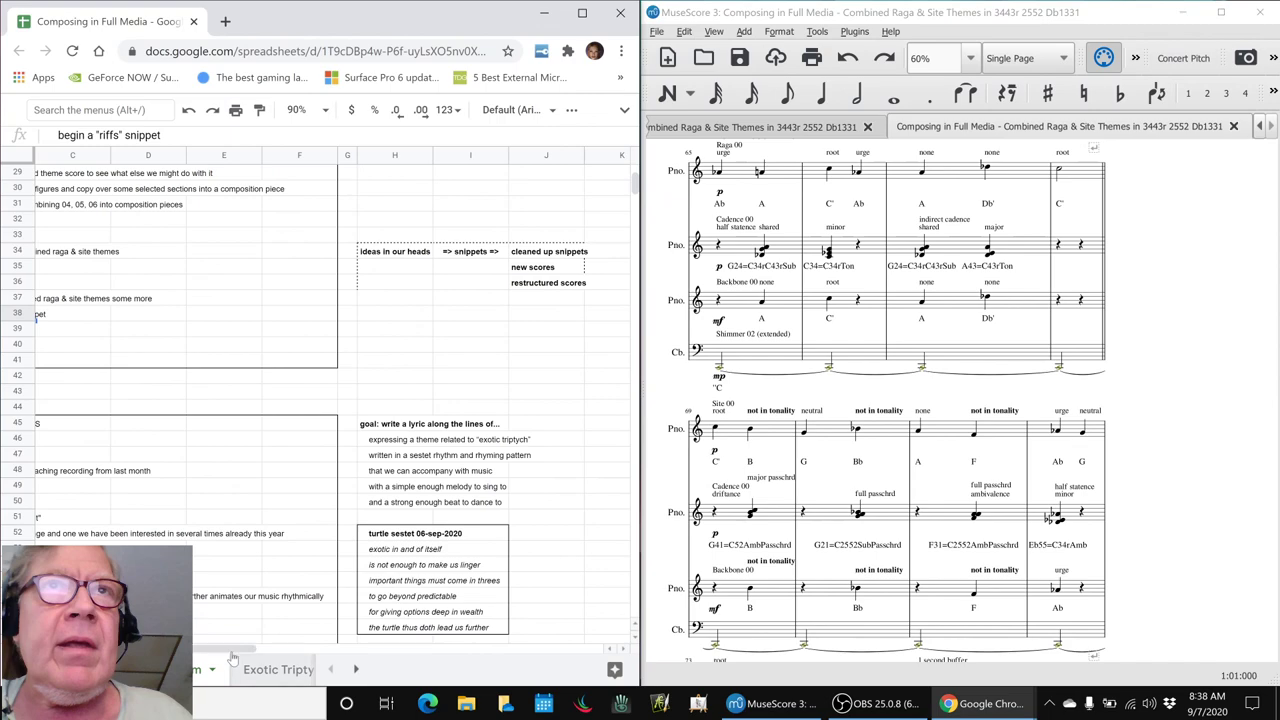
{"action": "left_click", "coordinate": [371, 257]}
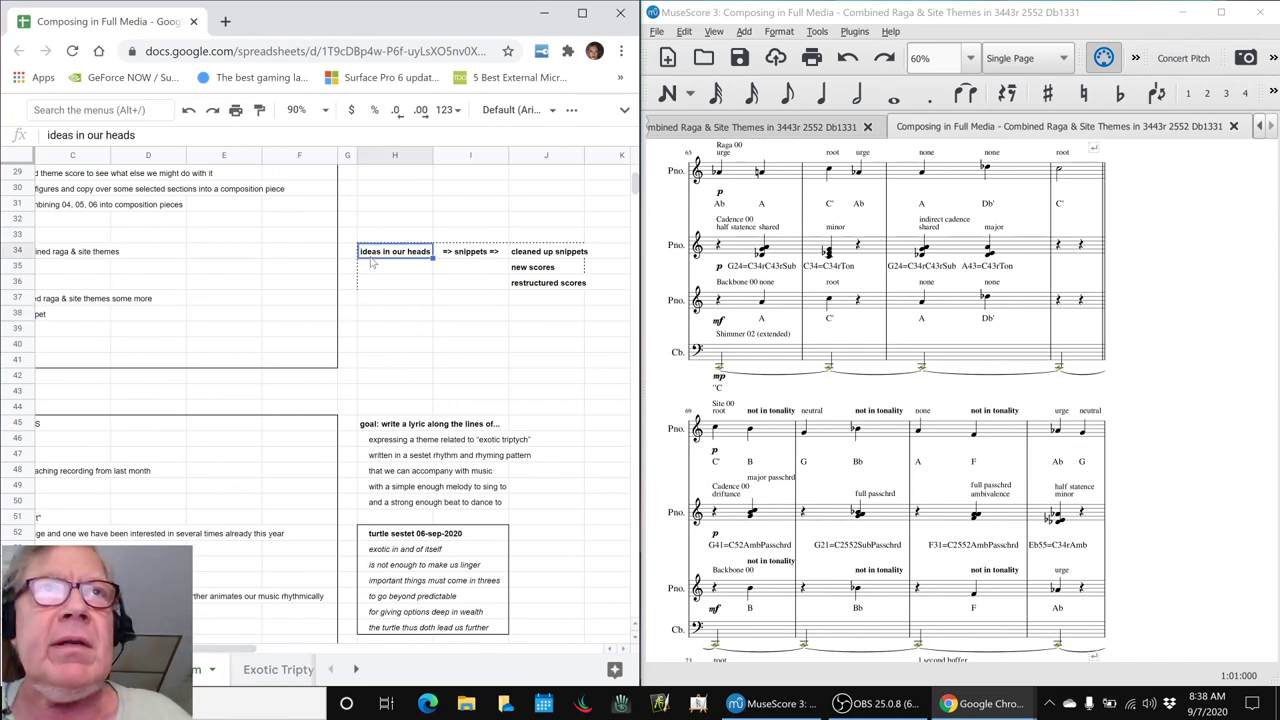
{"action": "left_click", "coordinate": [523, 289], "text": "shift"}
{"action": "left_click", "coordinate": [571, 110]}
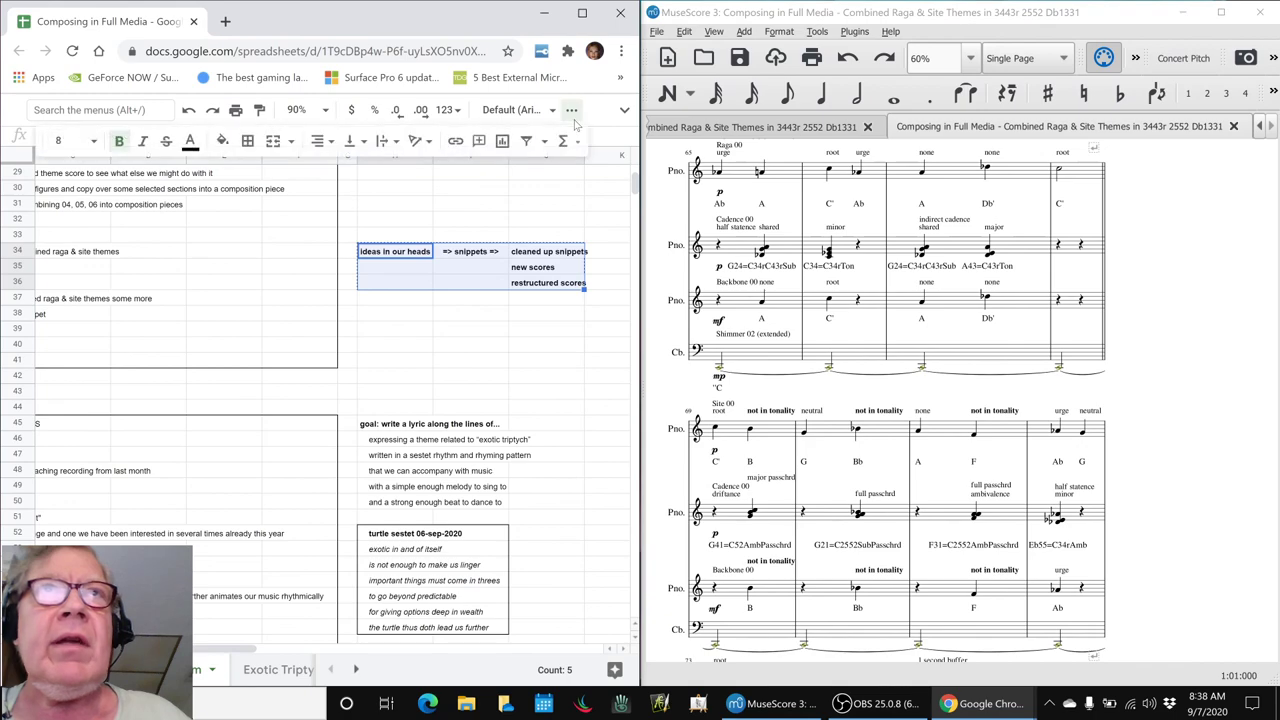
{"action": "left_click", "coordinate": [249, 141]}
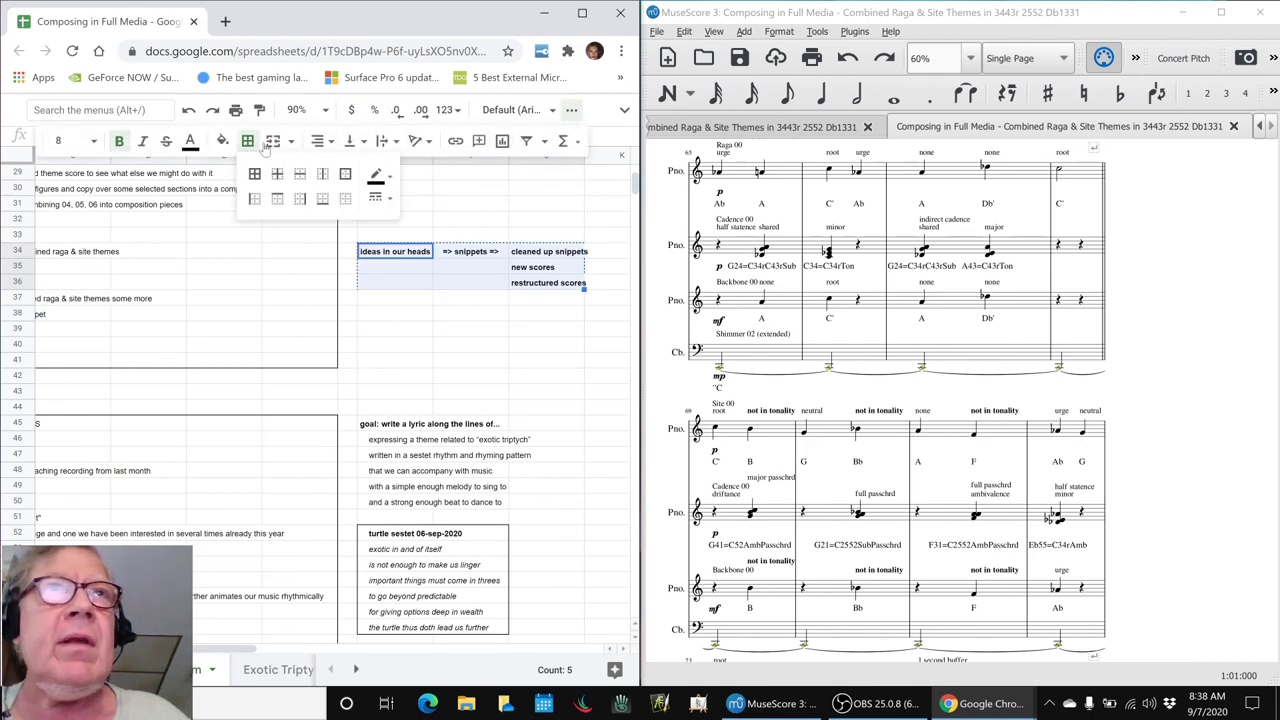
{"action": "left_click", "coordinate": [375, 198]}
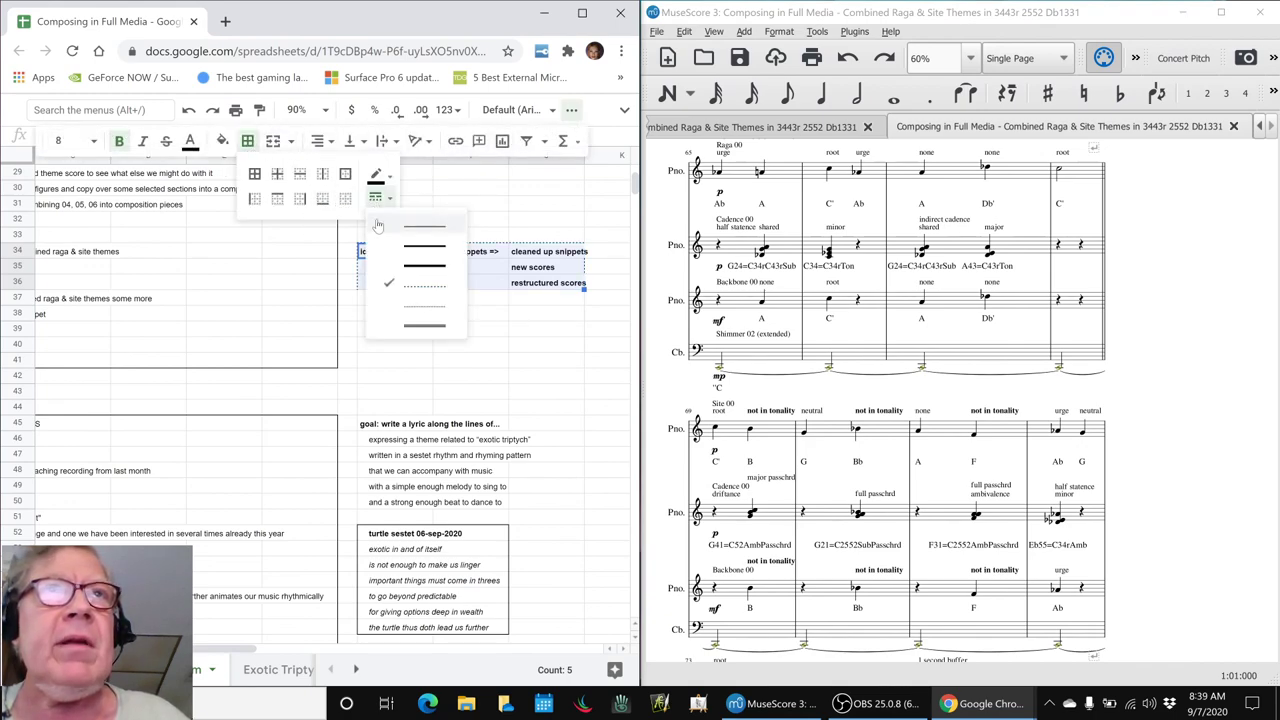
{"action": "left_click", "coordinate": [368, 278]}
{"action": "left_click", "coordinate": [345, 177]}
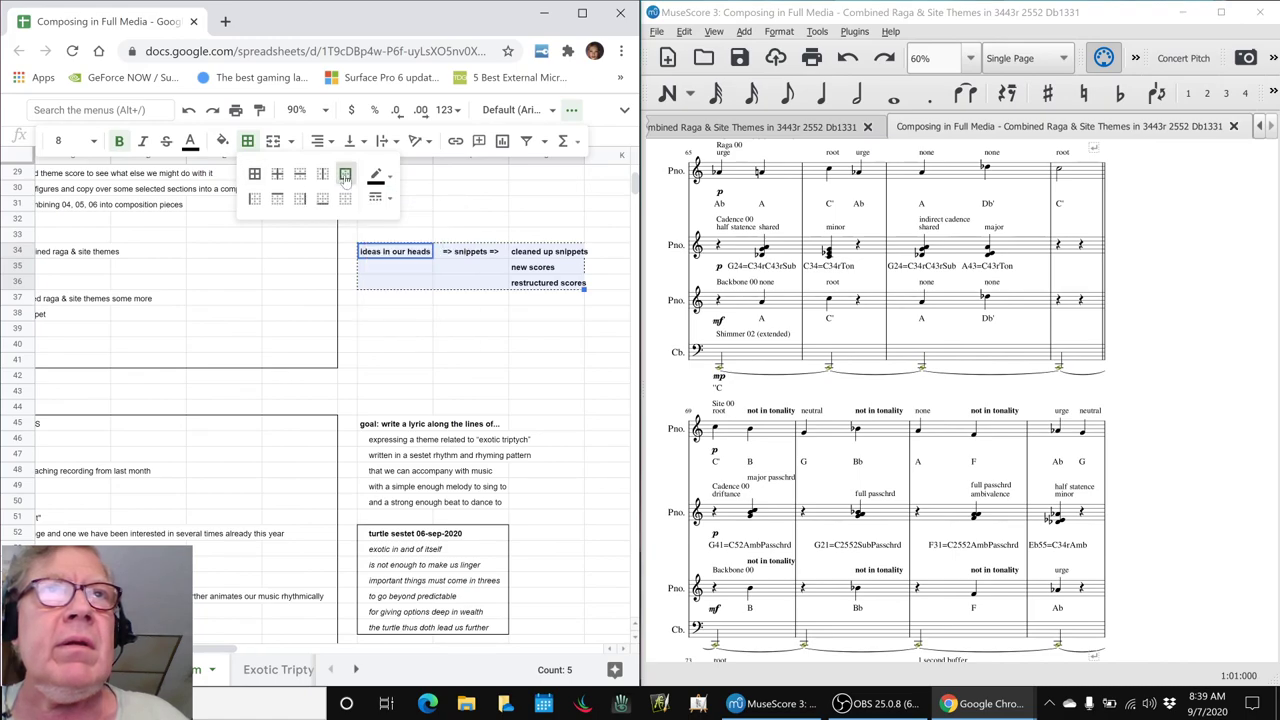
{"action": "left_click", "coordinate": [370, 268]}
Step: Step through the cycle cells from 'ideas in our heads' to 'restructured scores', then bring OBS forward
{"action": "key", "text": "Up"}
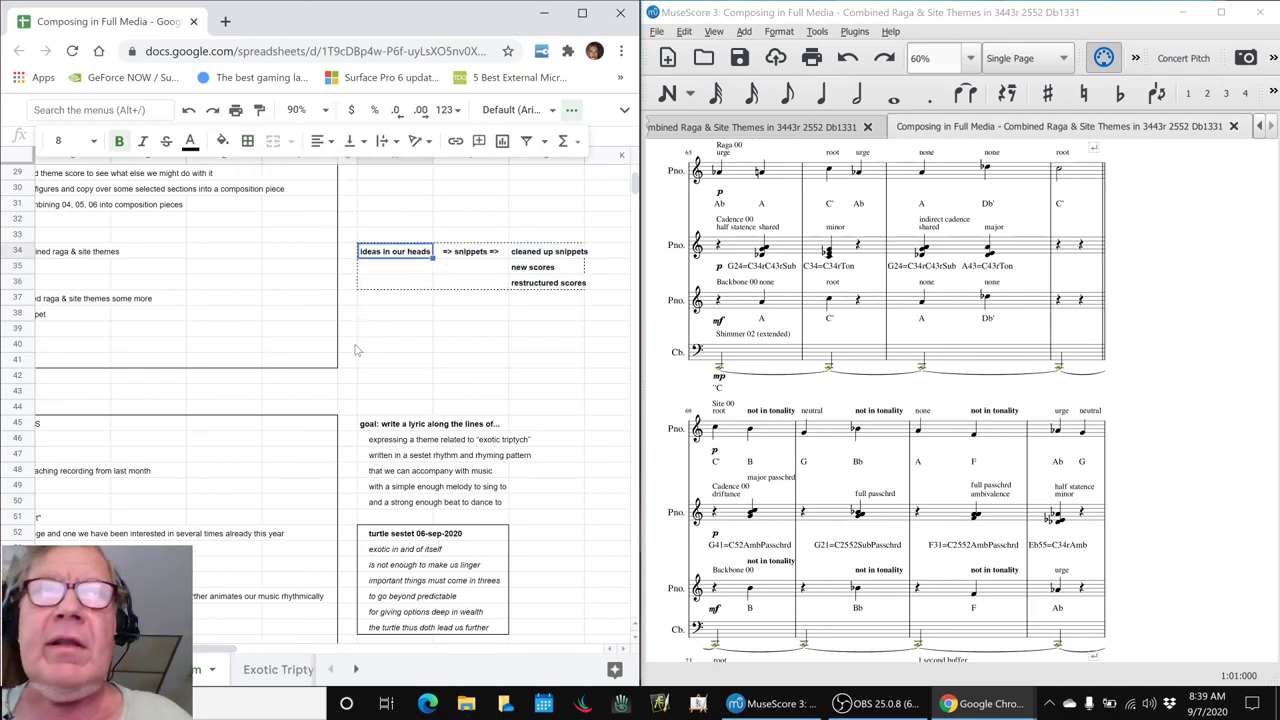
{"action": "key", "text": "Right"}
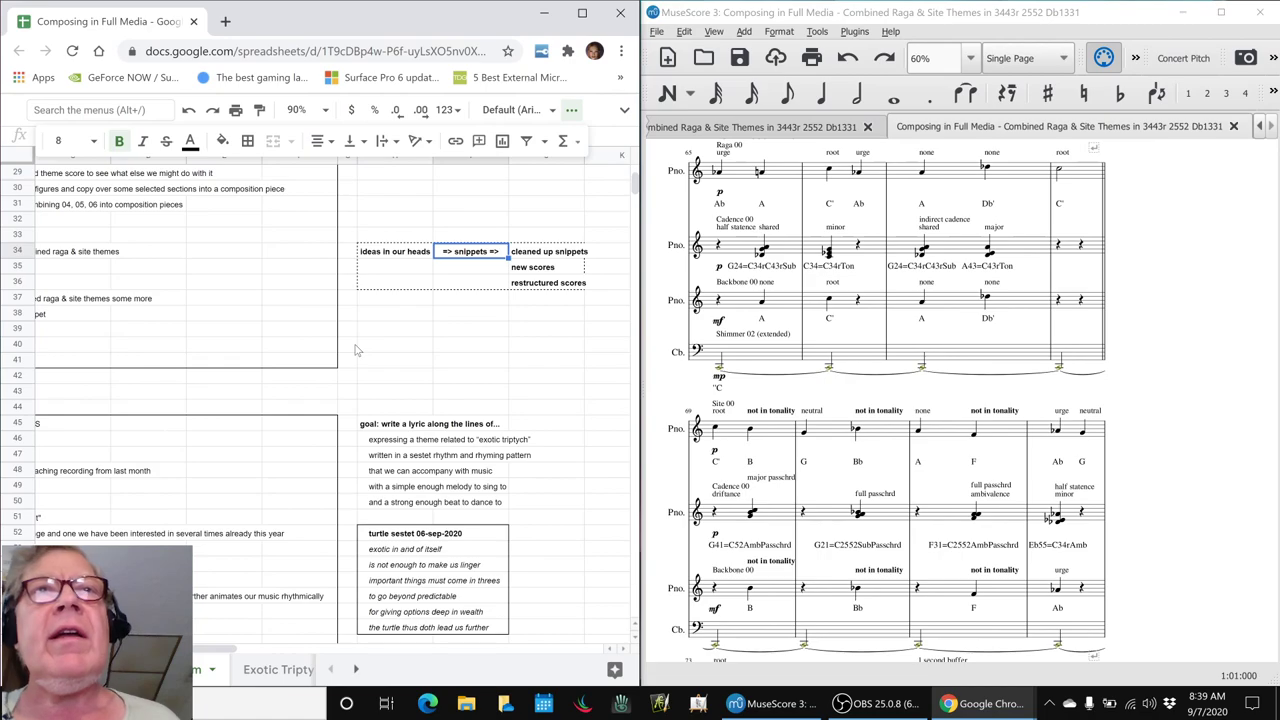
{"action": "key", "text": "Right"}
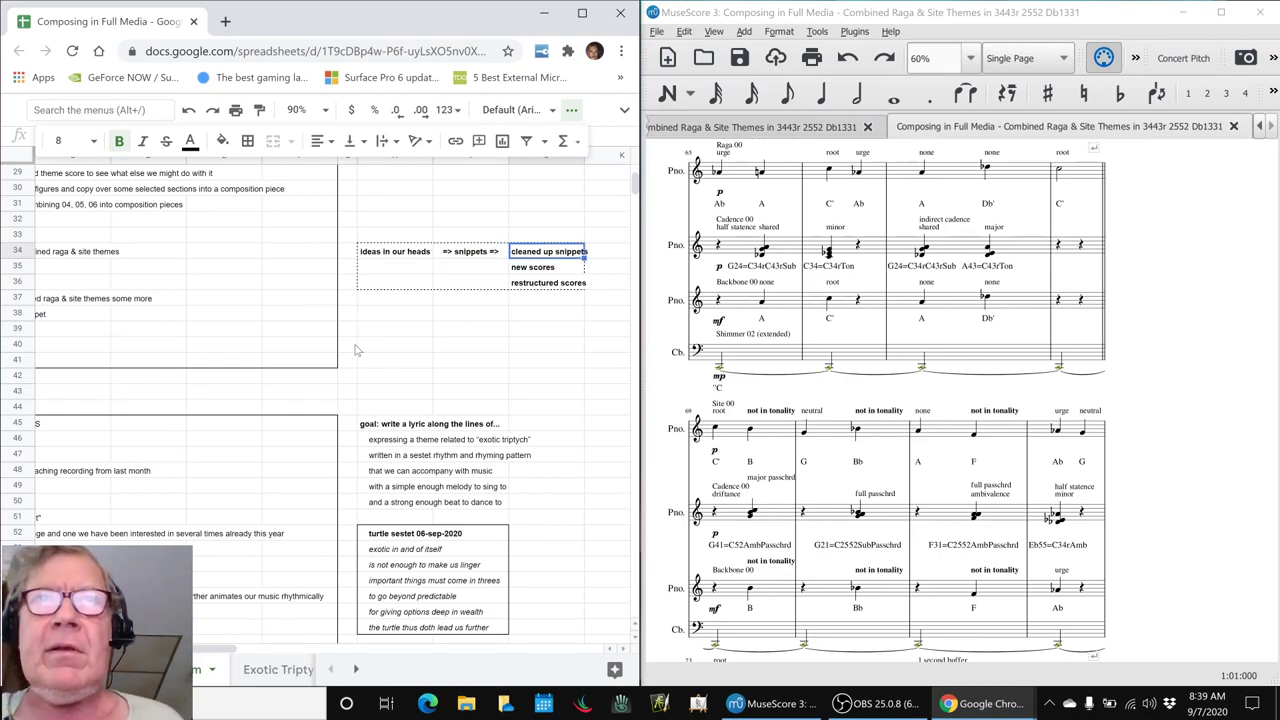
{"action": "key", "text": "Down"}
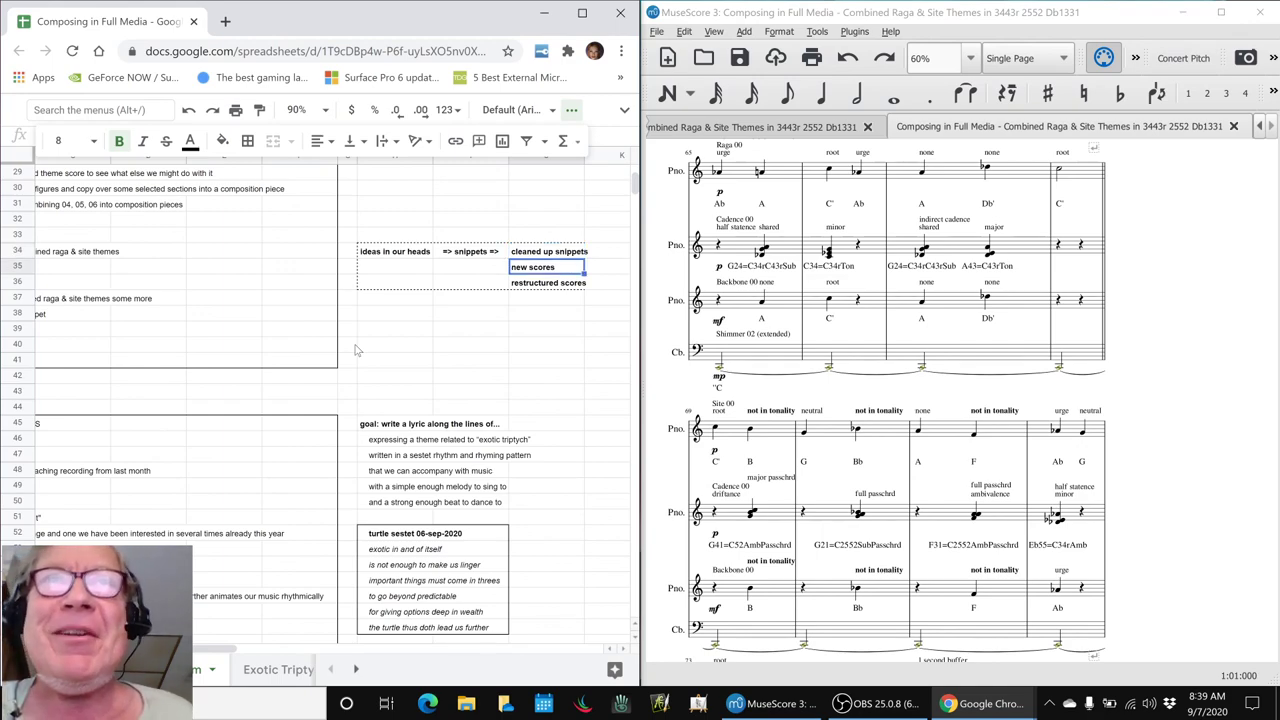
{"action": "key", "text": "Down"}
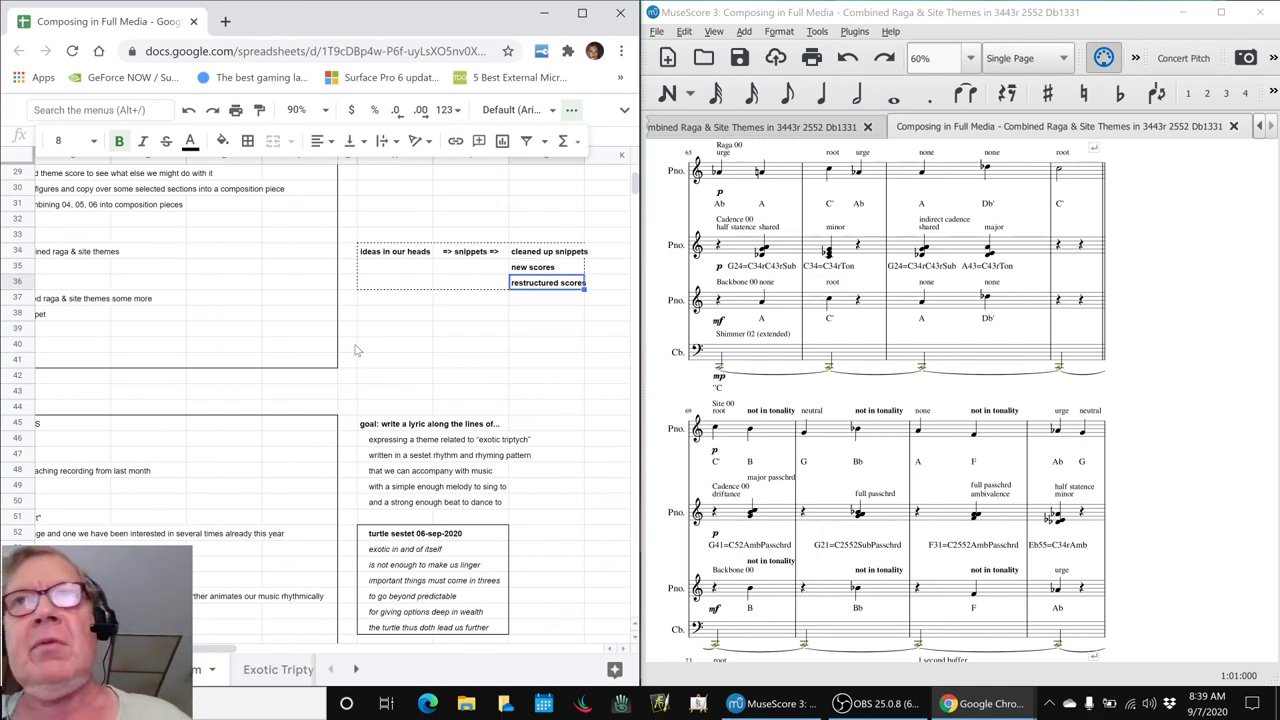
{"action": "left_click", "coordinate": [1257, 406]}
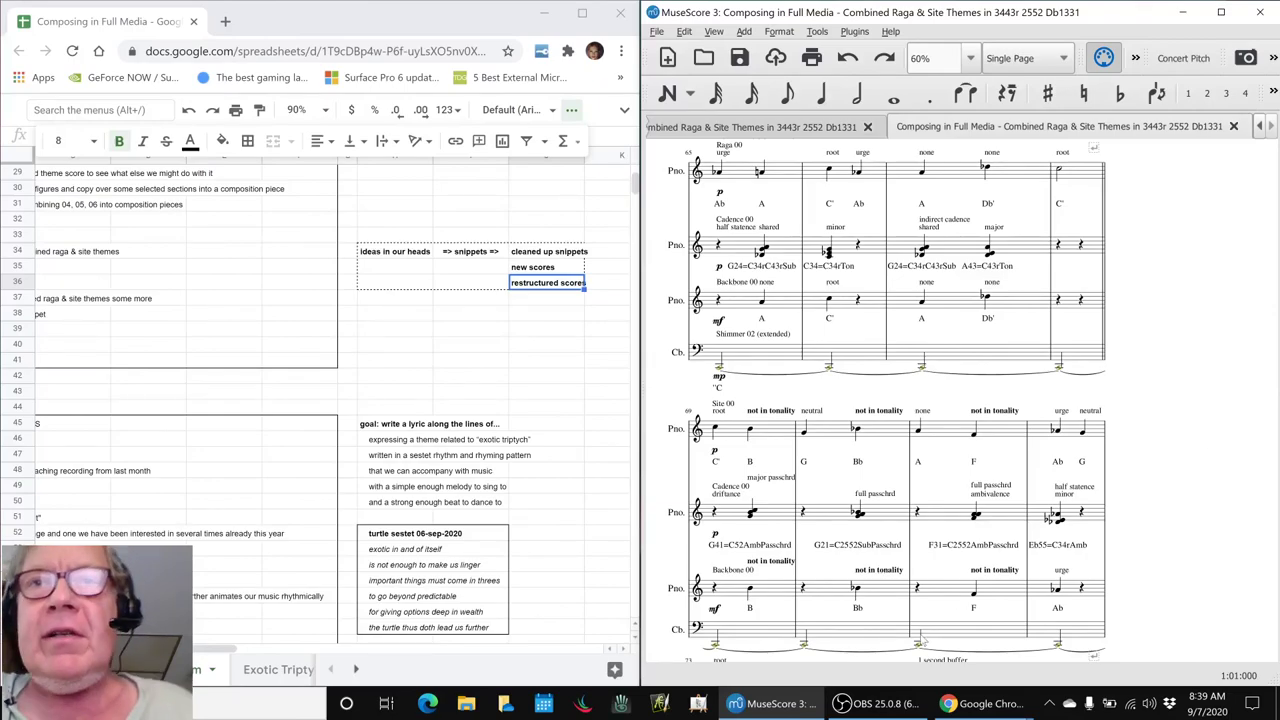
{"action": "left_click", "coordinate": [862, 708]}
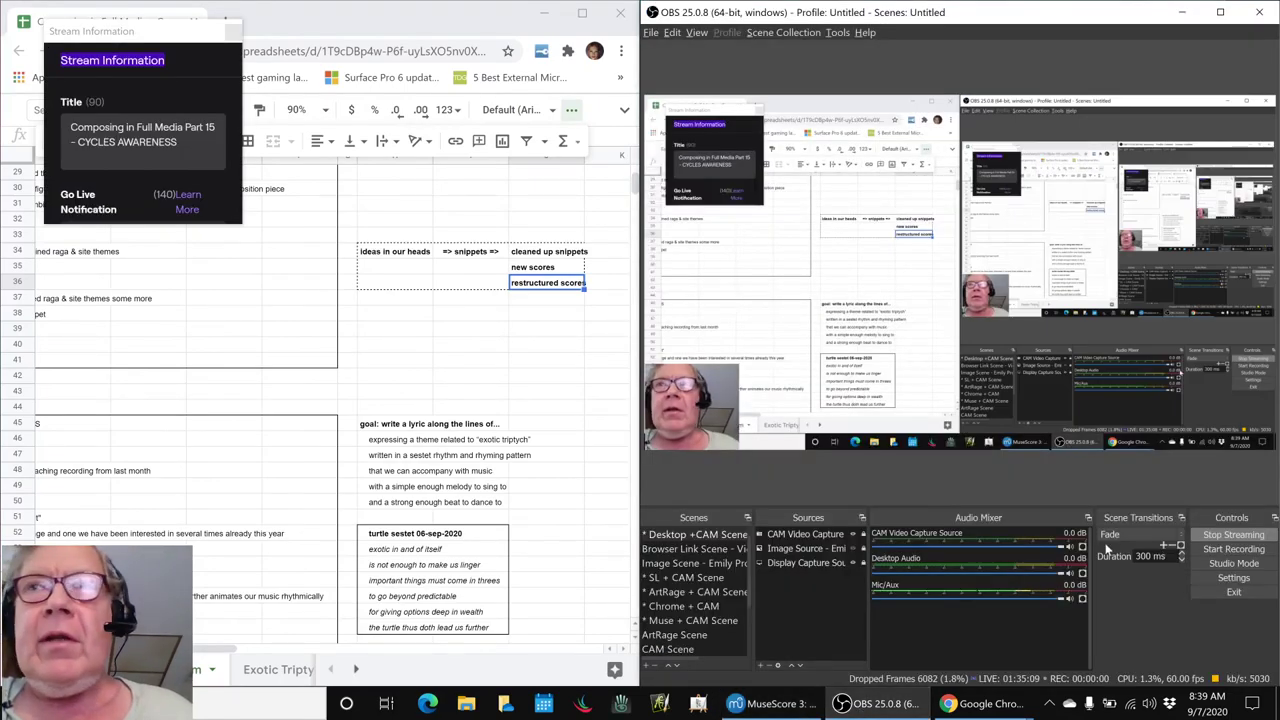